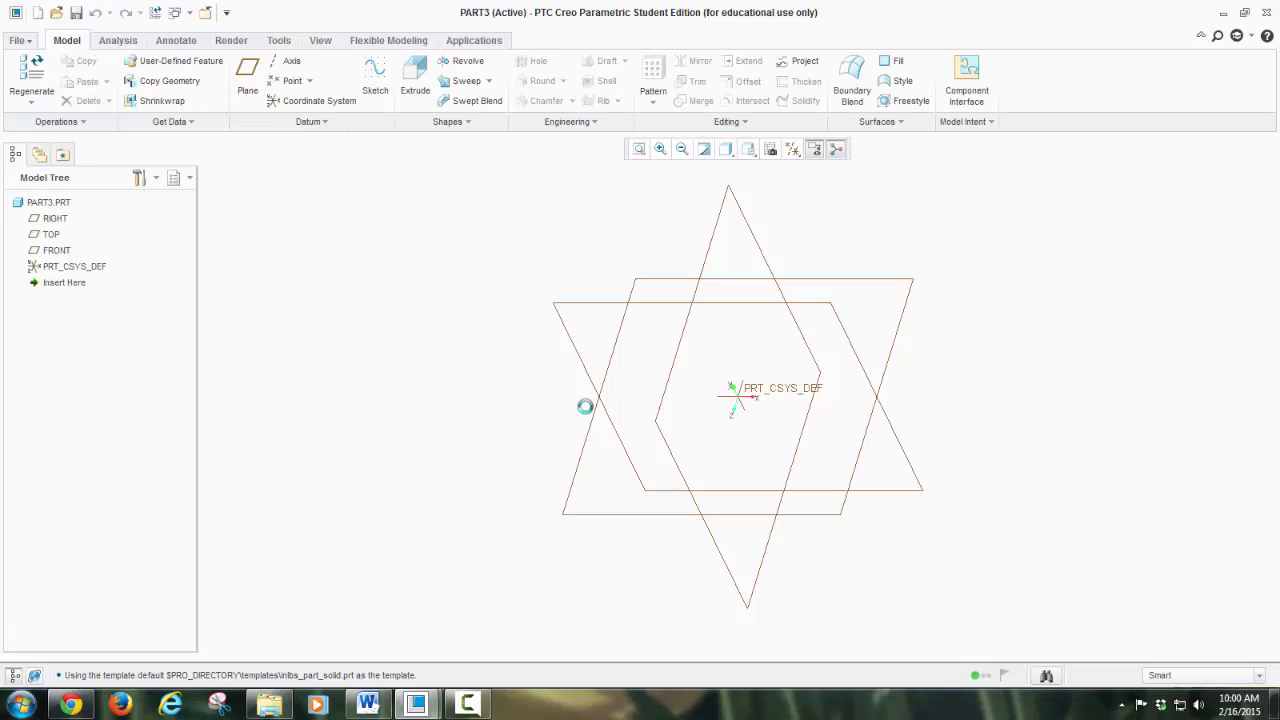
Start an extrusion sketch on the TOP plane and sketch a center rectangle, a square about 216 wide, centred on the origin.
left_click(415, 82)
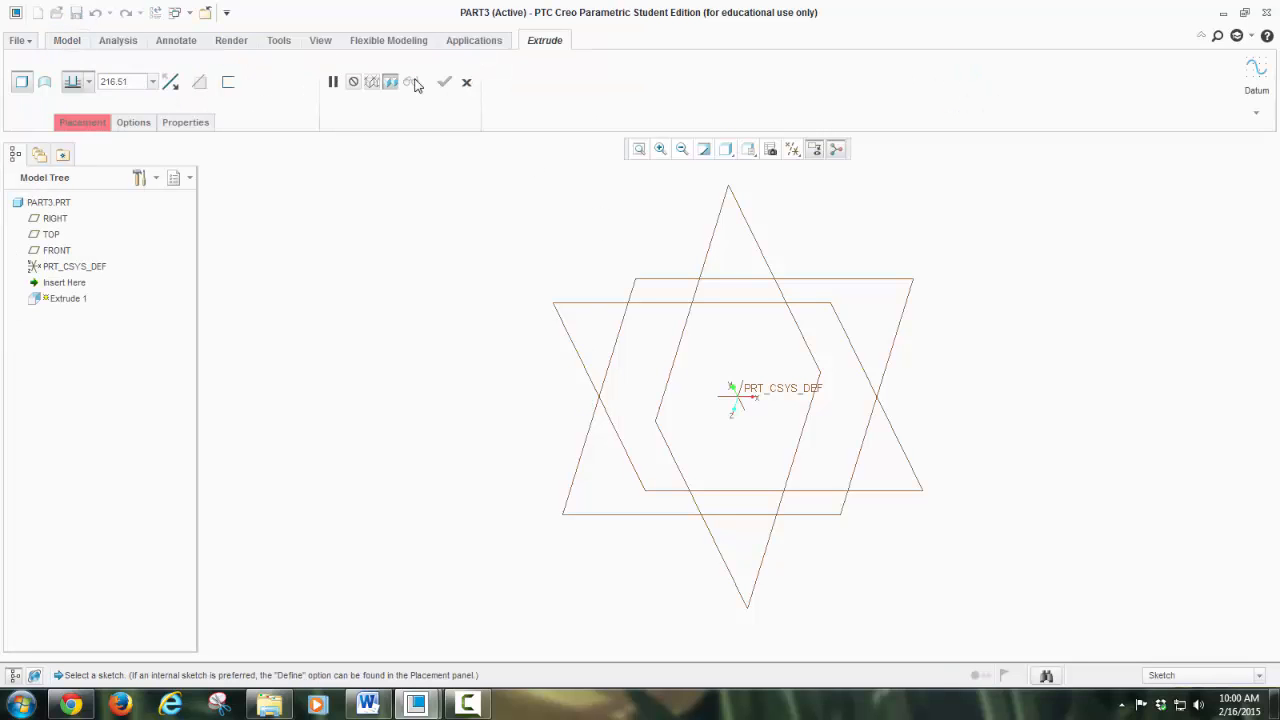
left_click(51, 235)
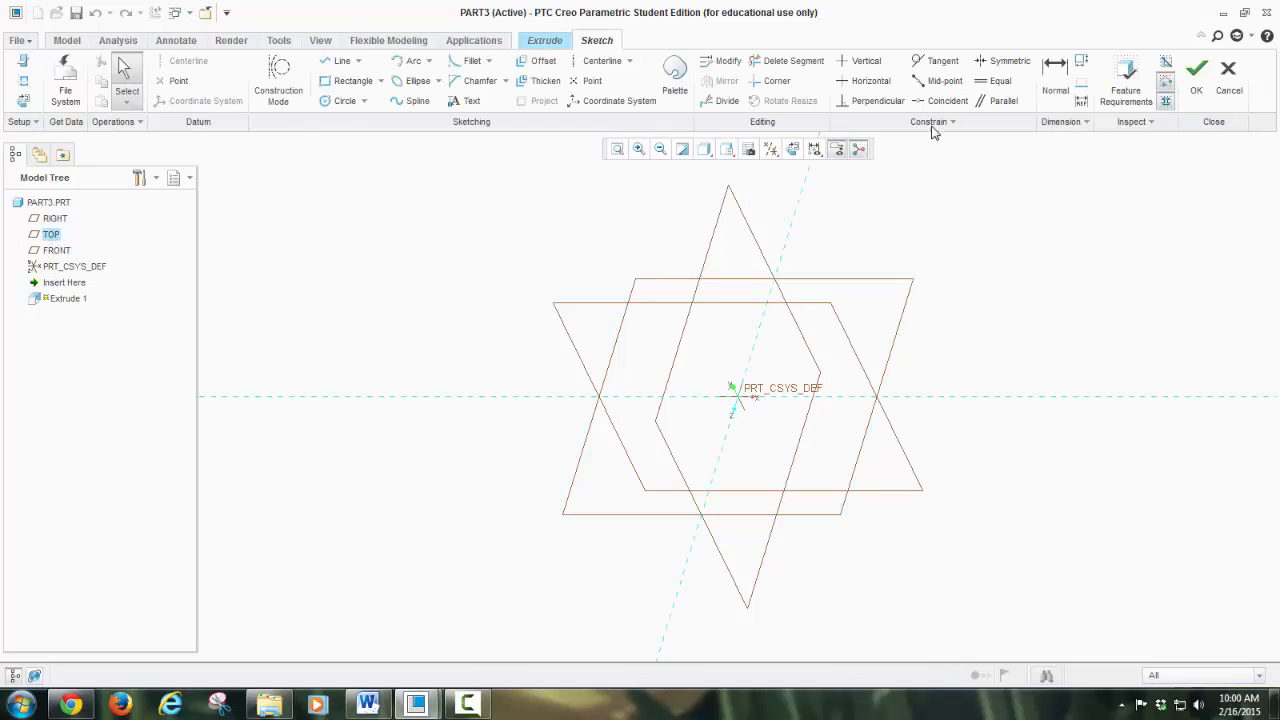
left_click(792, 149)
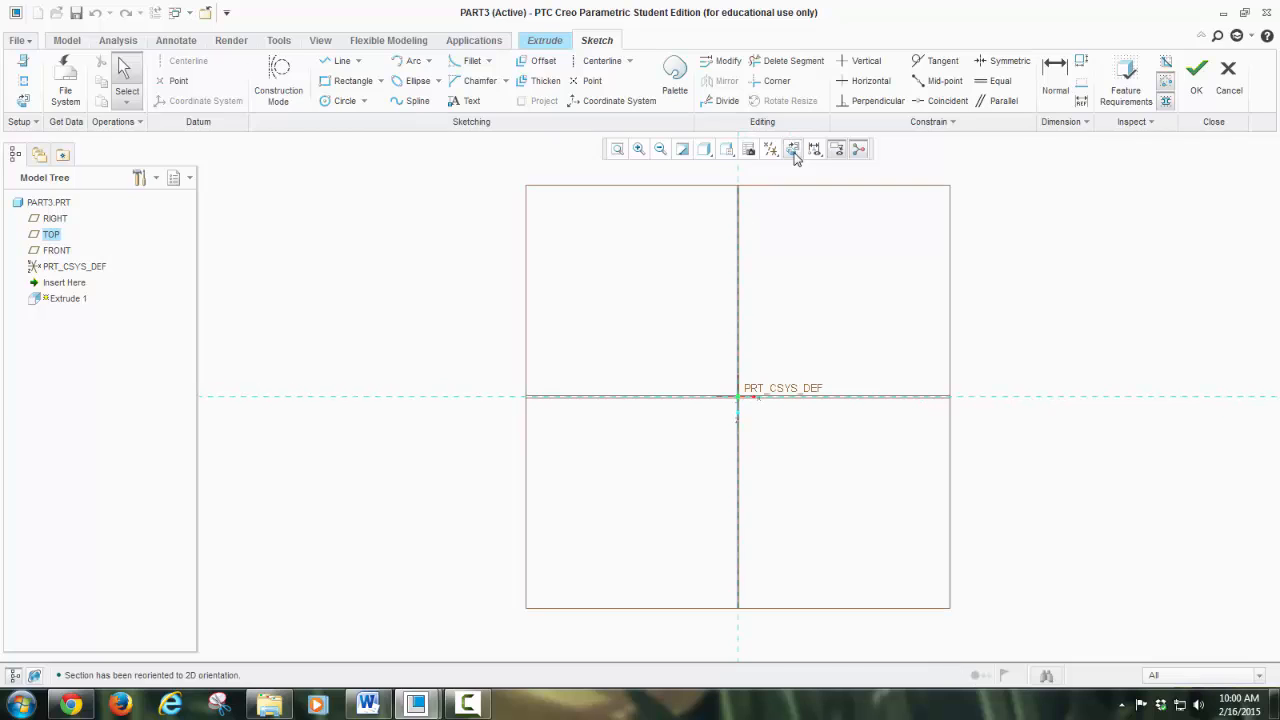
left_click(380, 81)
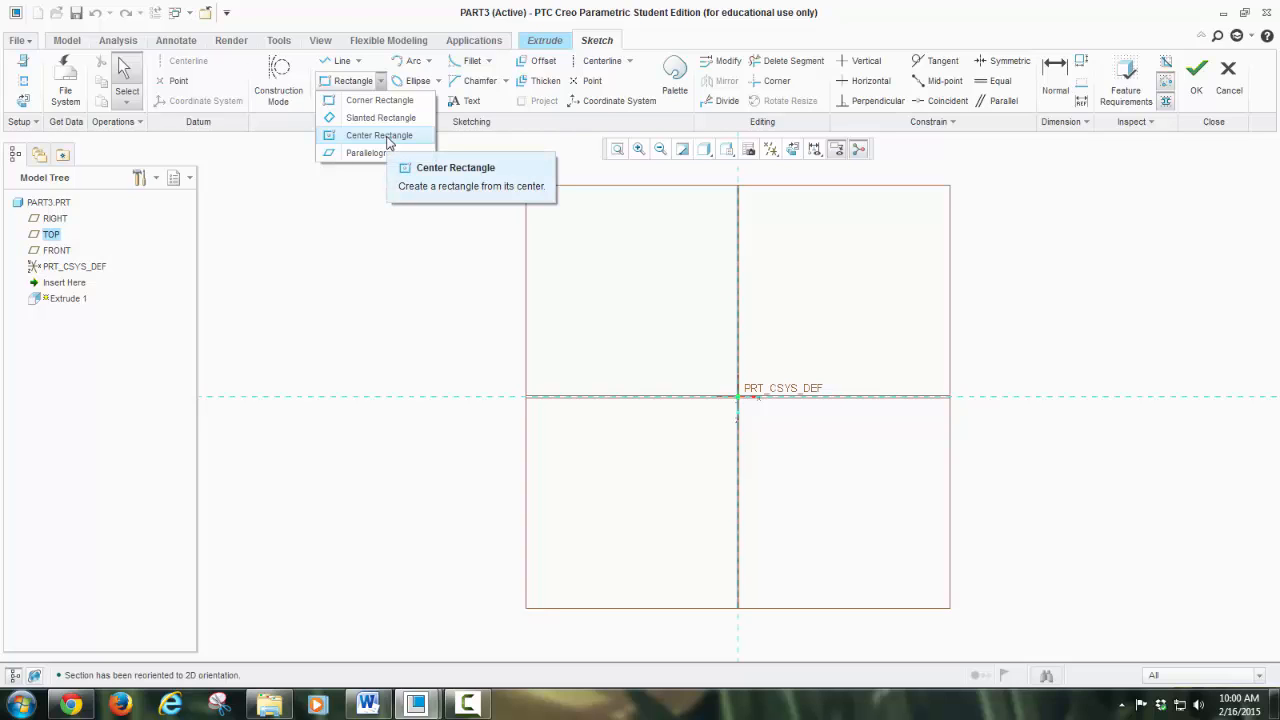
left_click(380, 138)
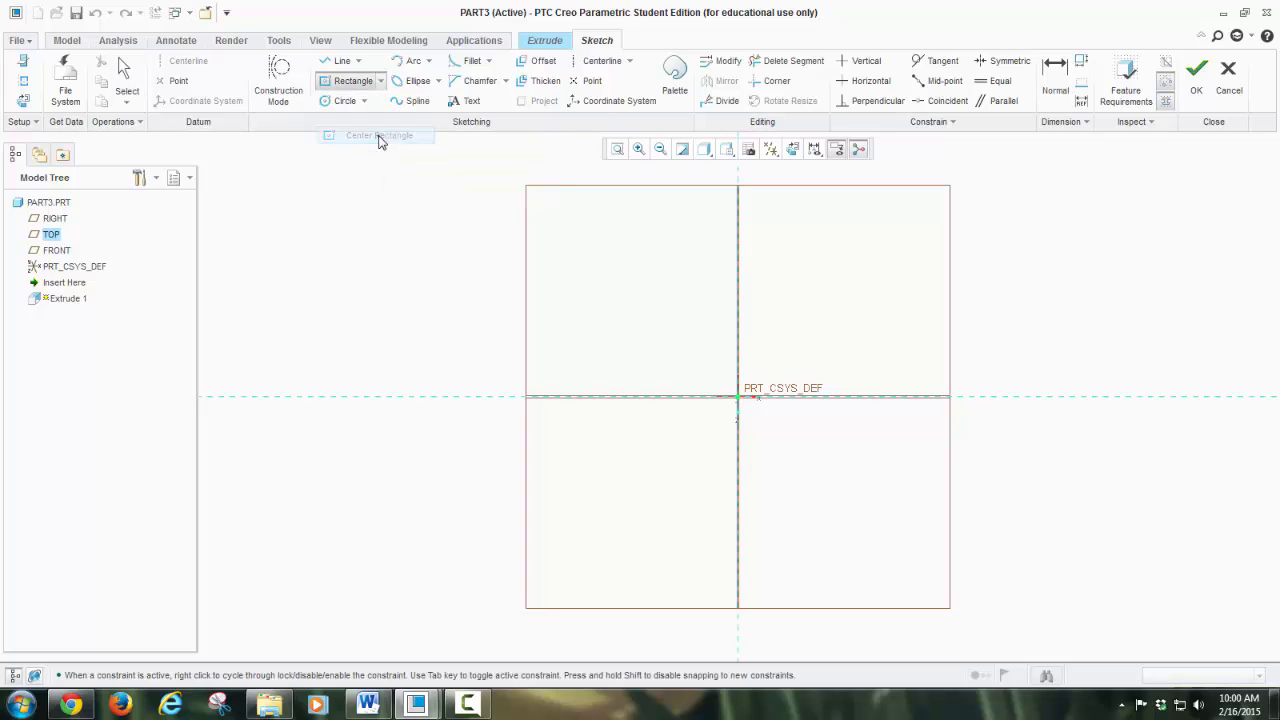
left_click(738, 397)
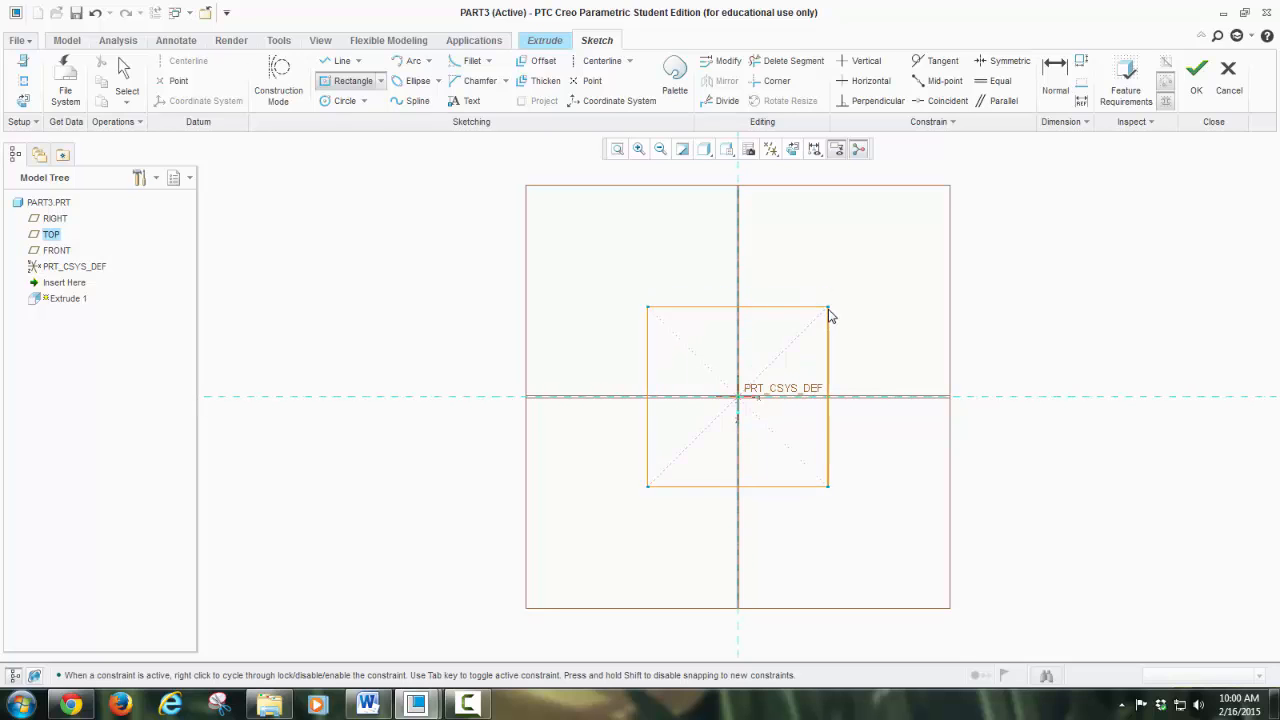
left_click(829, 312)
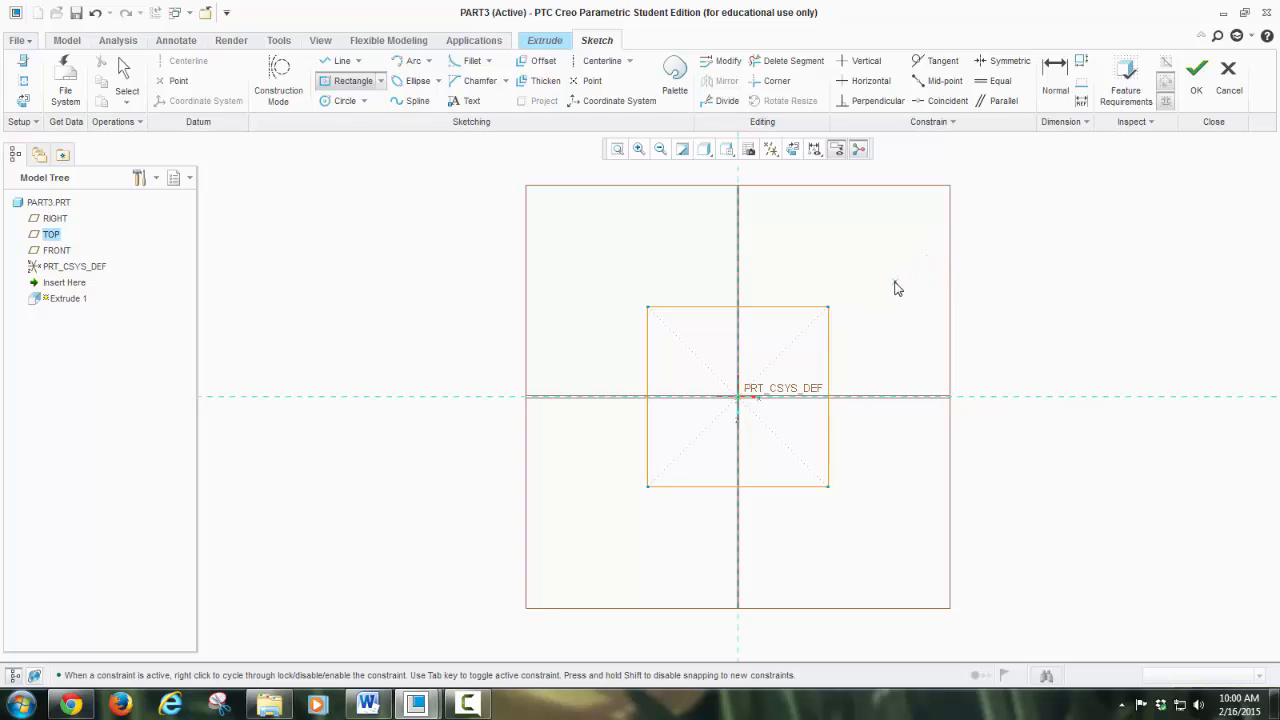
middle_click(788, 308)
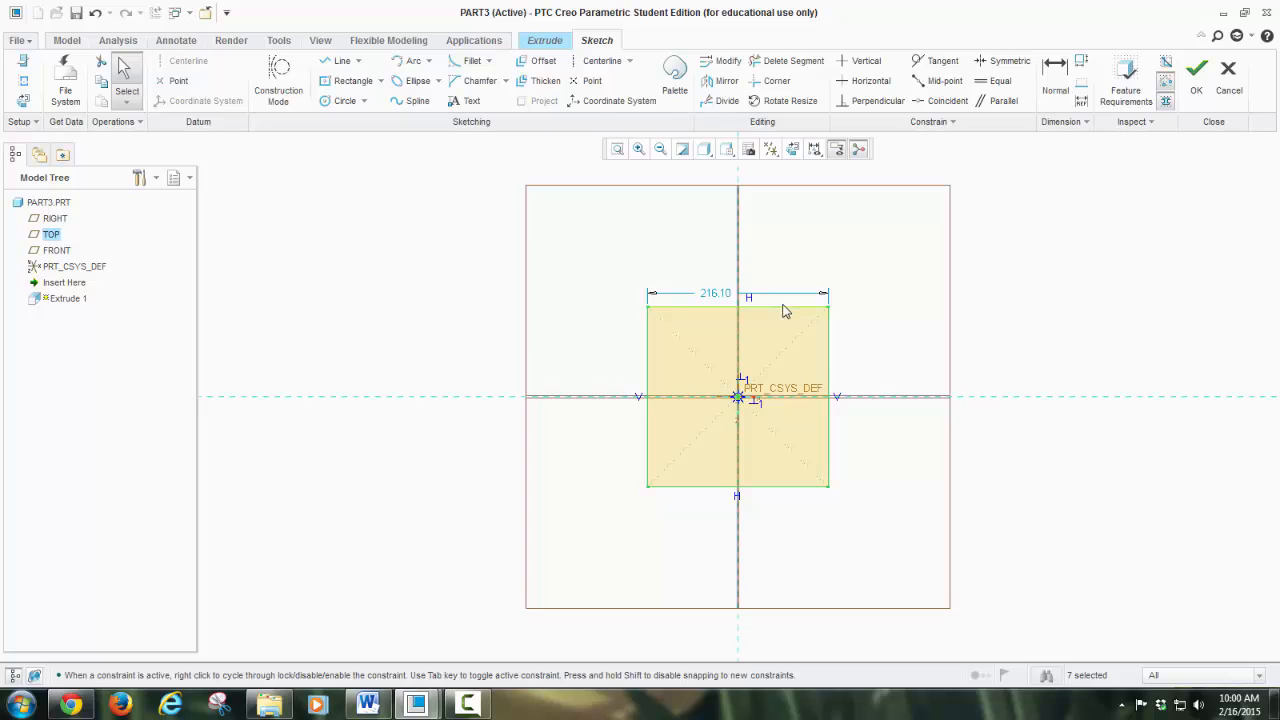
Set the square's width to 100 and finish the sketch.
double_click(707, 294)
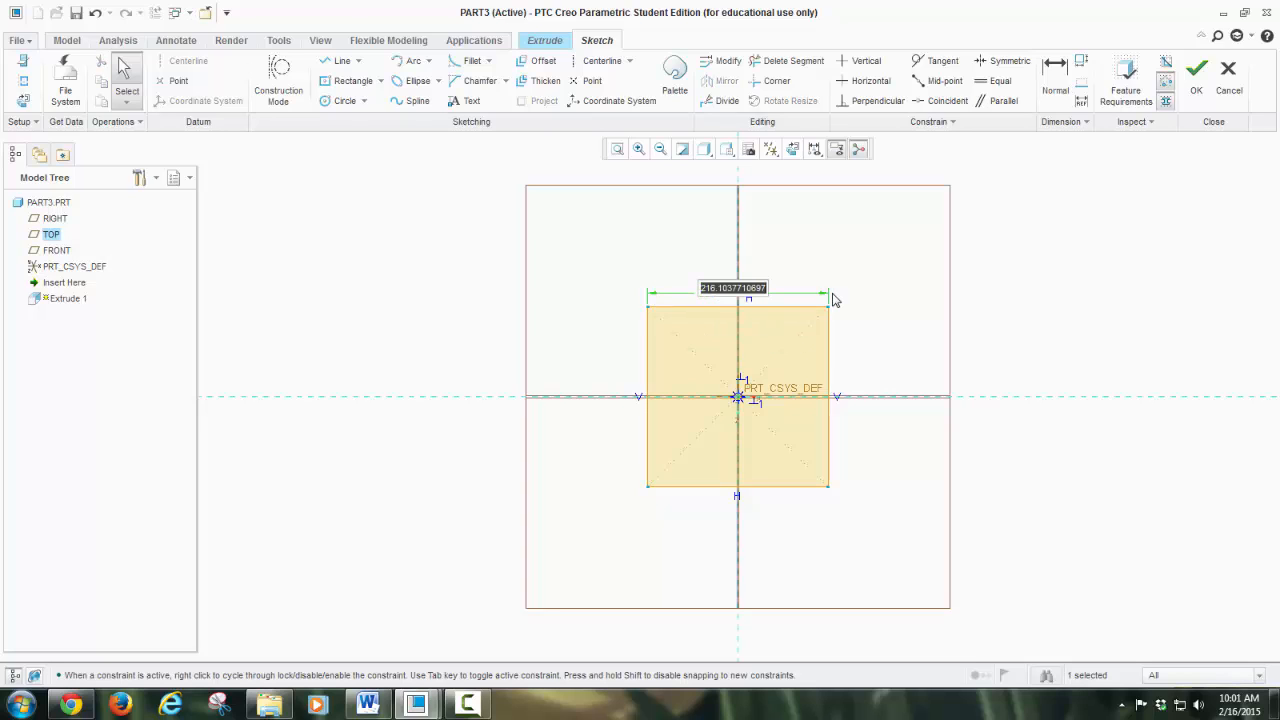
type("100")
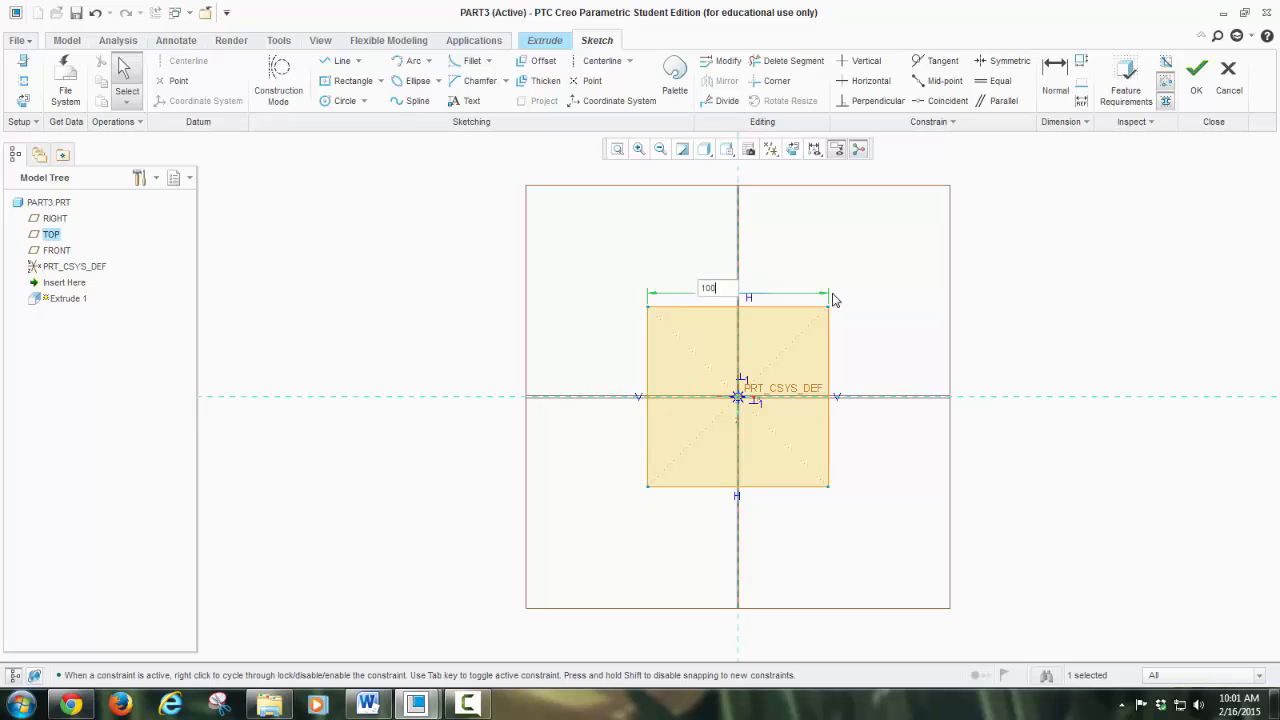
key("Return")
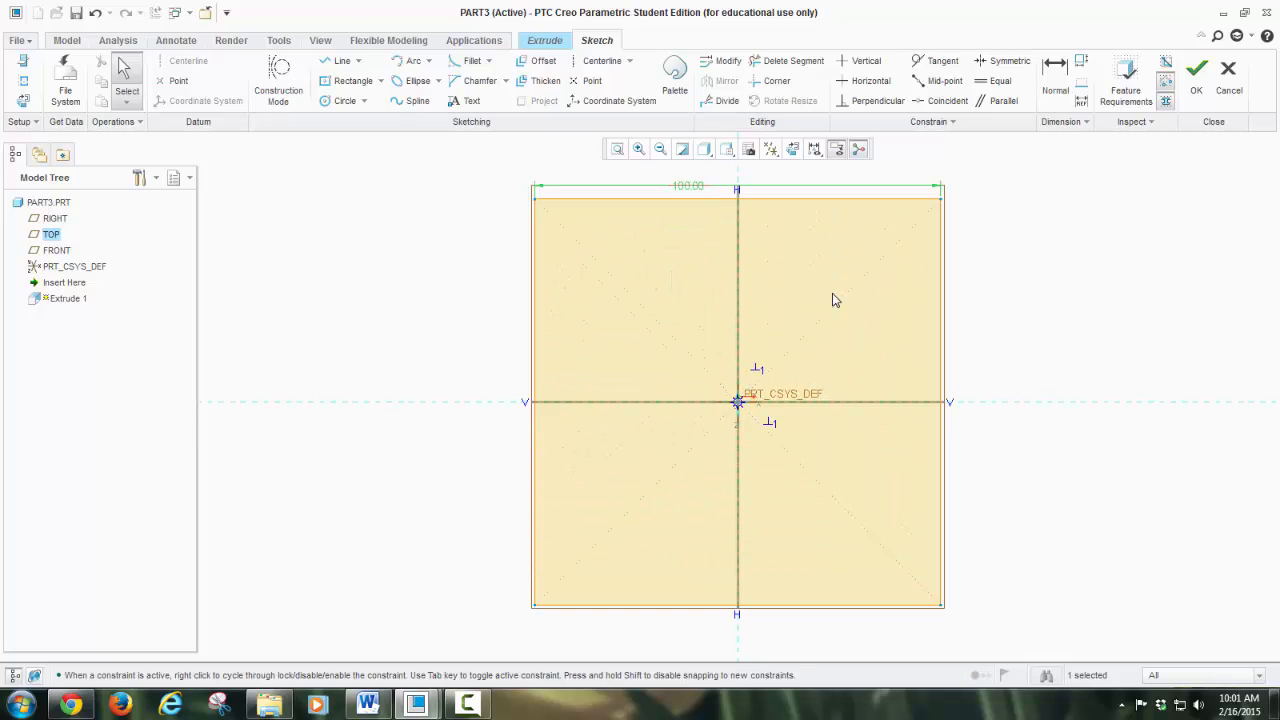
left_click(1205, 90)
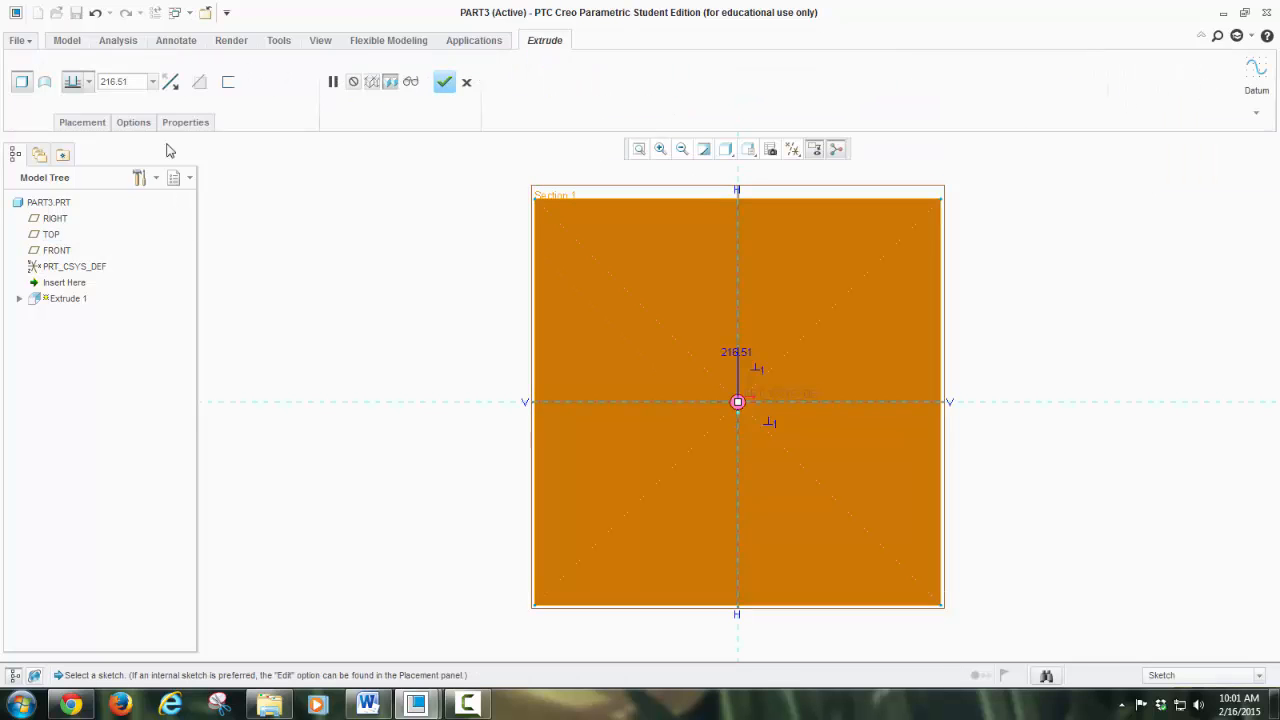
Extrude the square to a depth of 100 to create the solid cube.
double_click(145, 80)
type("100.00")
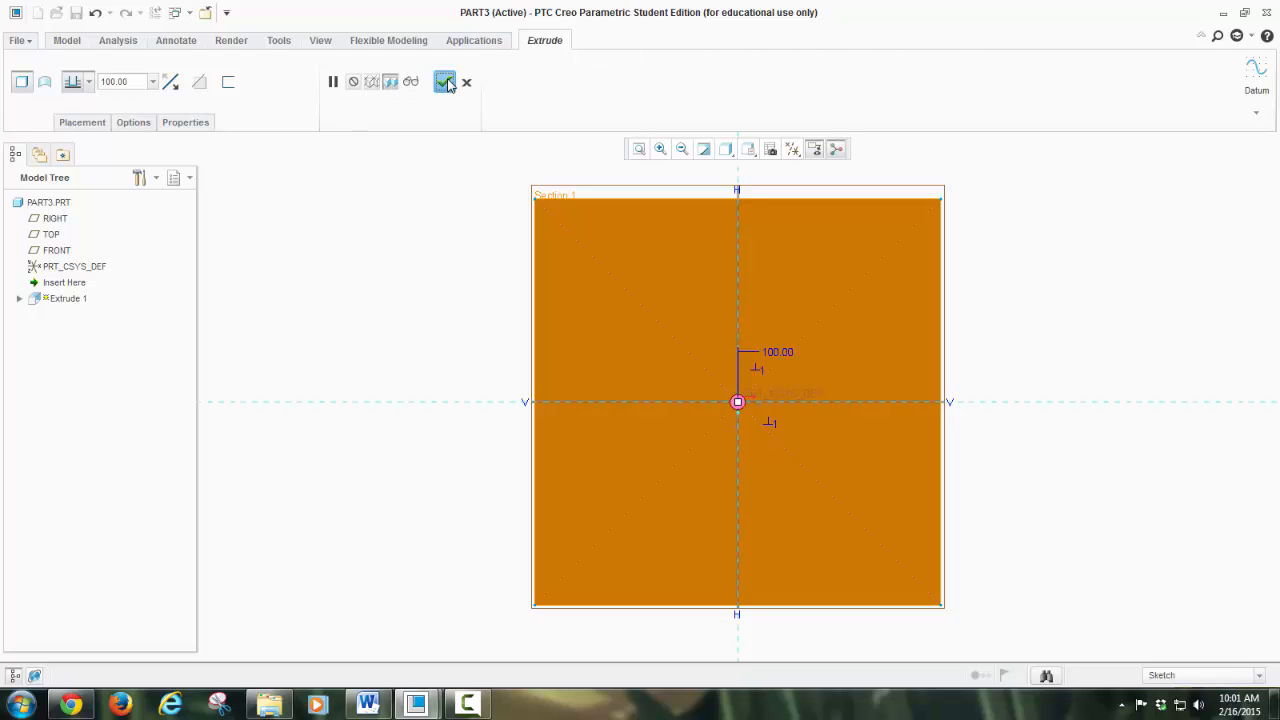
left_click(445, 84)
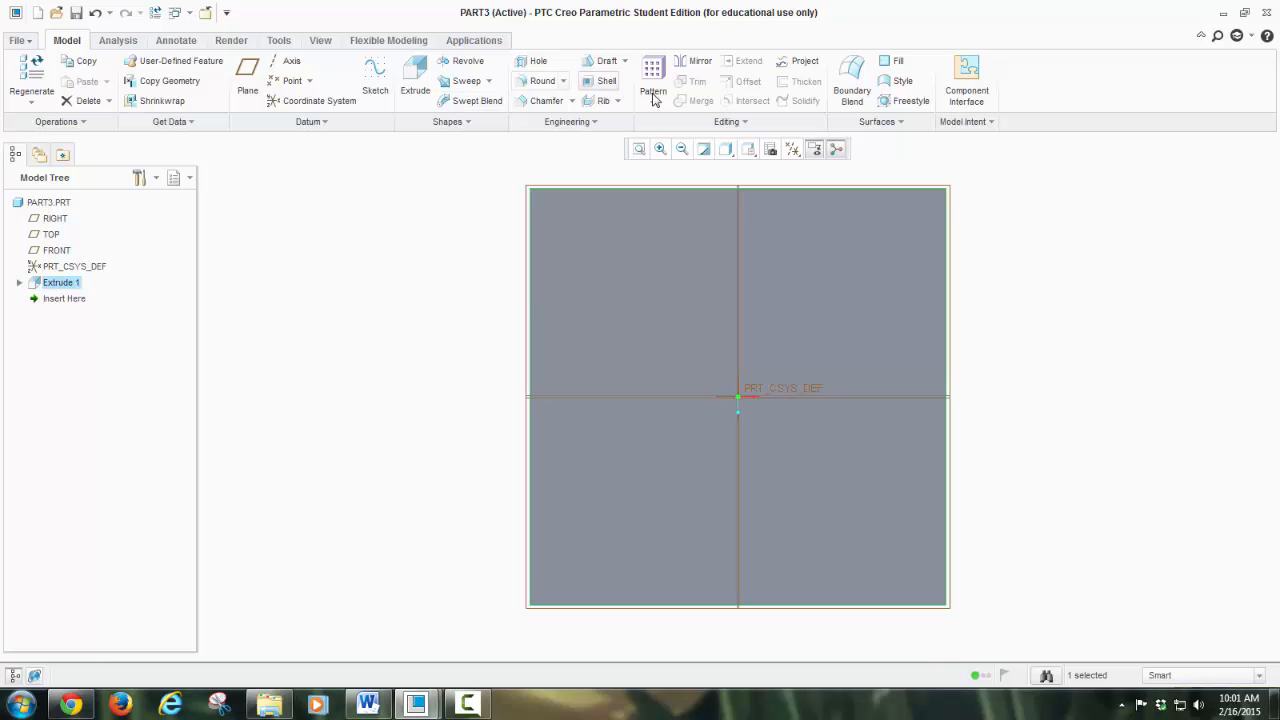
Start a cosmetic sketch on the cube's top face, using the RIGHT datum plane as the right-facing orientation reference.
left_click(748, 149)
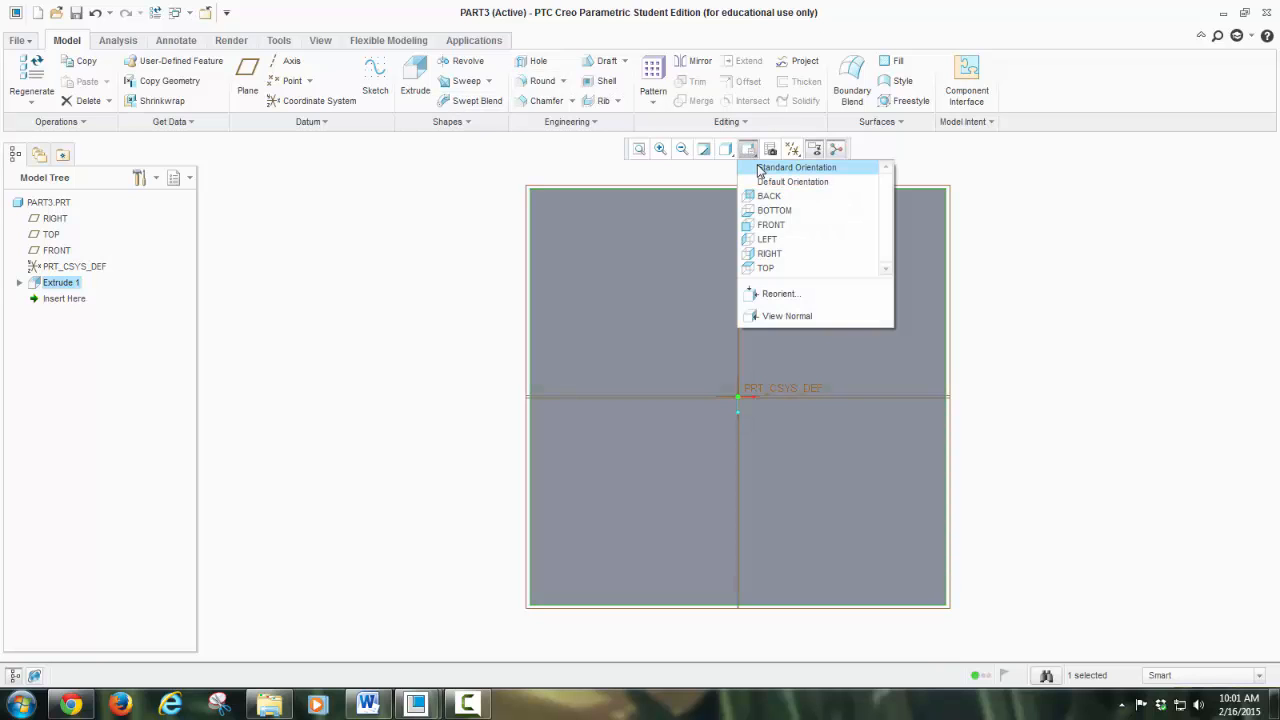
left_click(758, 167)
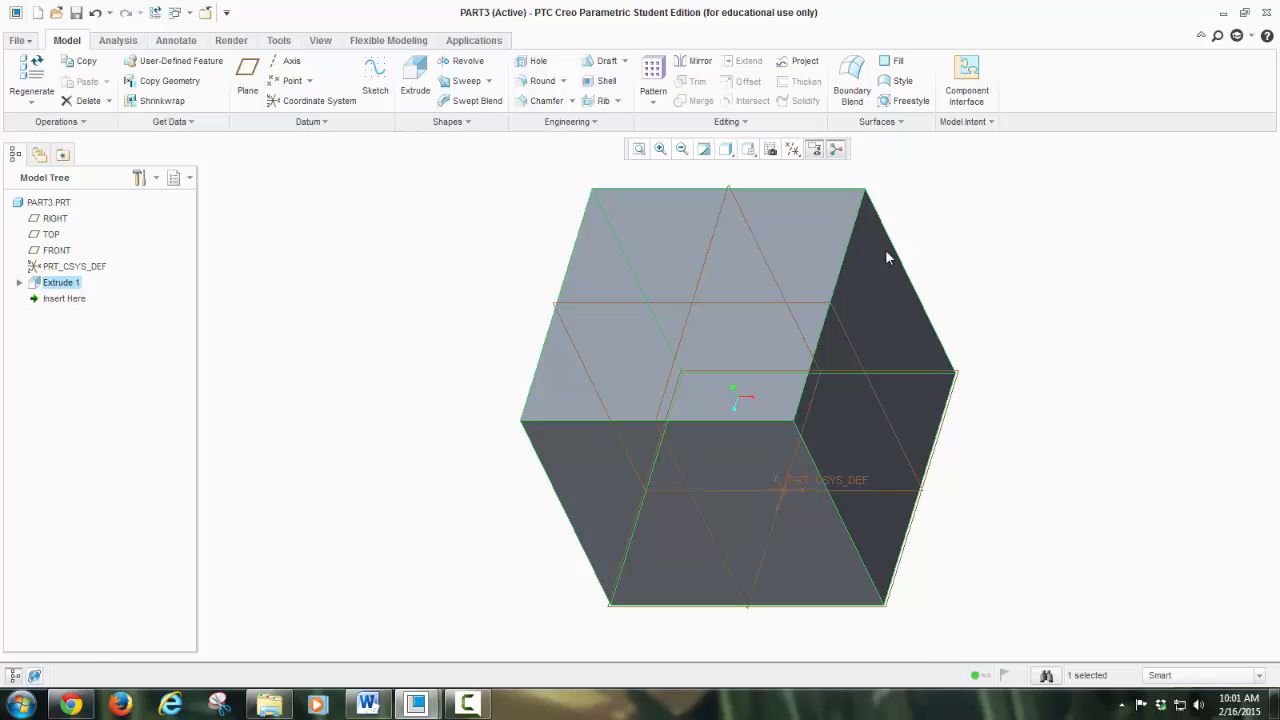
left_click(578, 124)
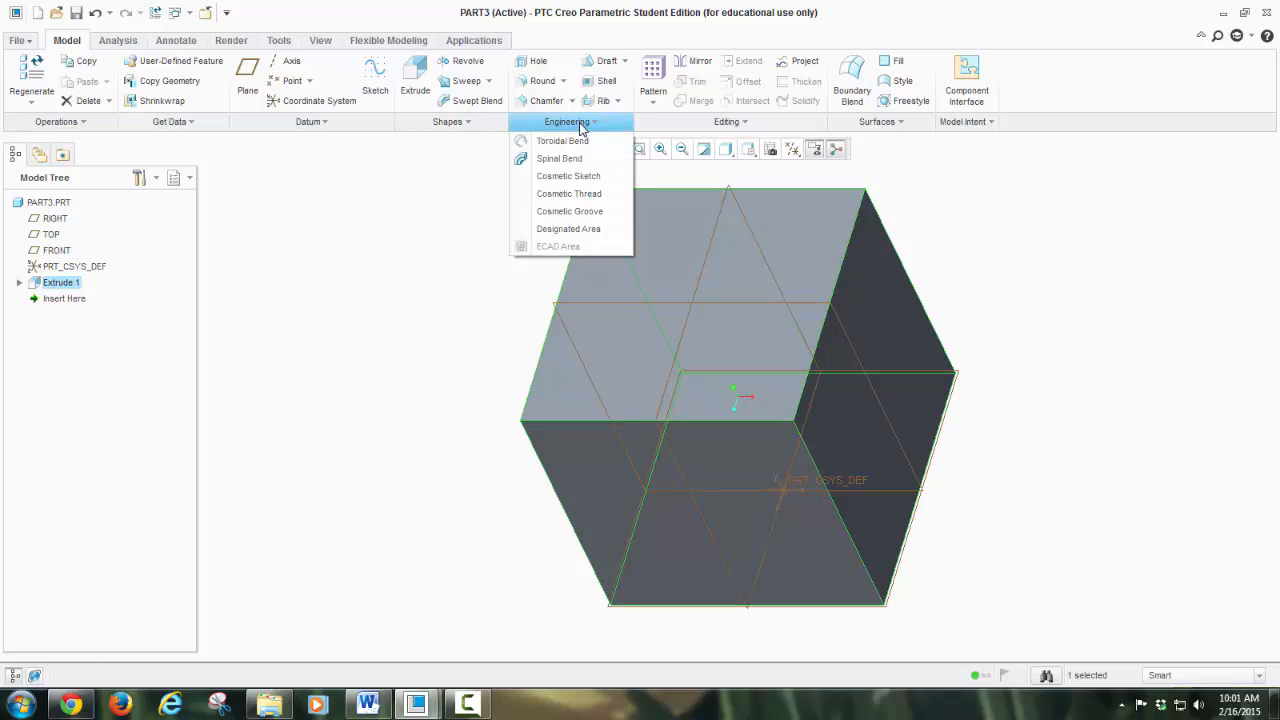
left_click(568, 176)
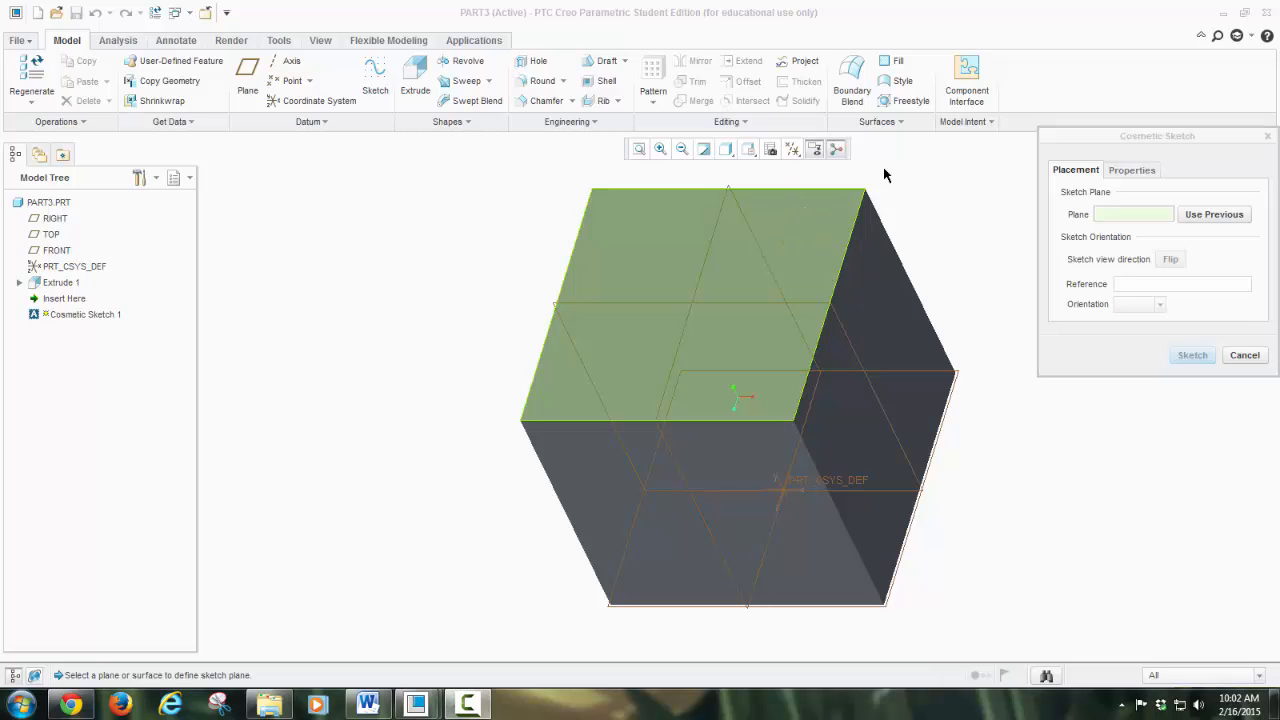
left_click(793, 237)
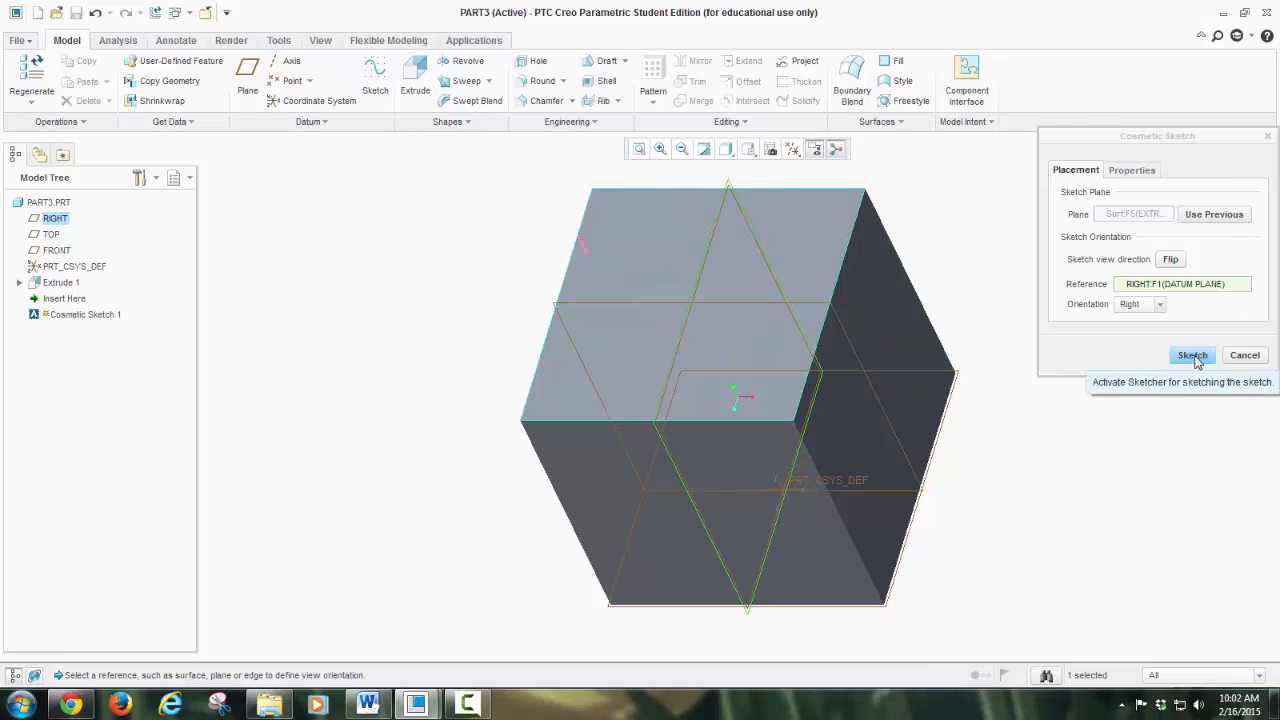
left_click(1192, 356)
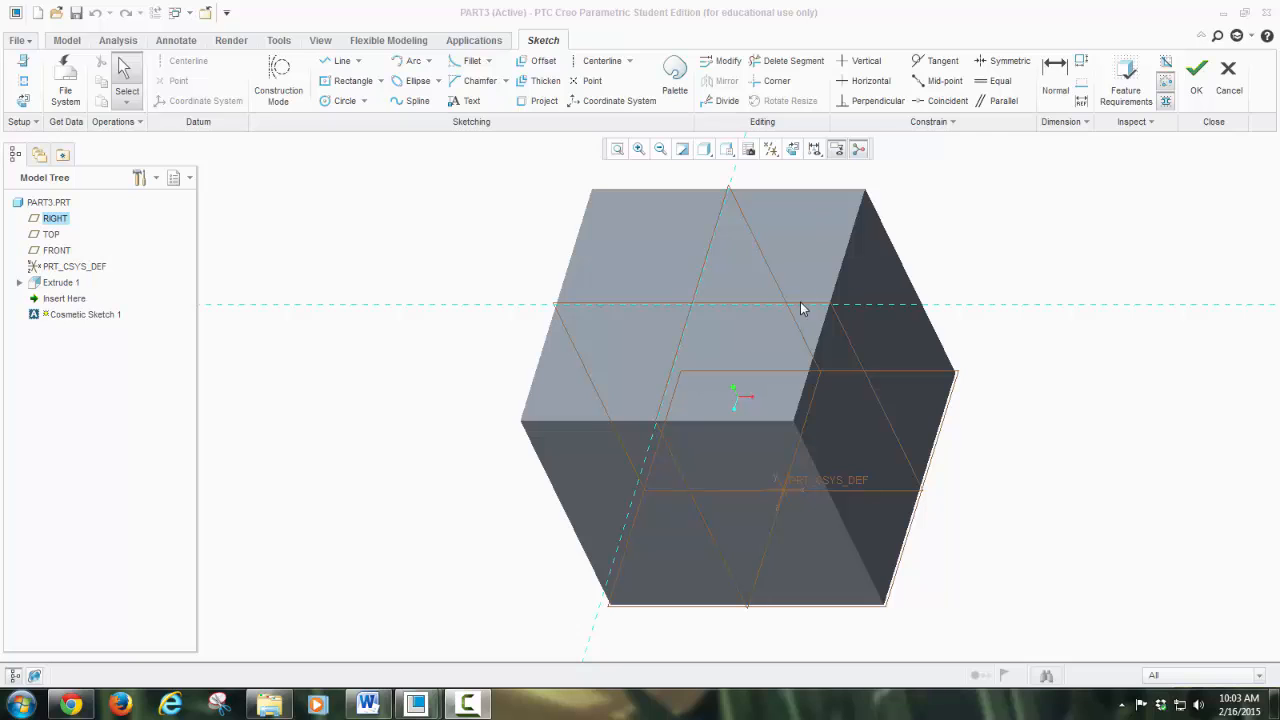
left_click(795, 149)
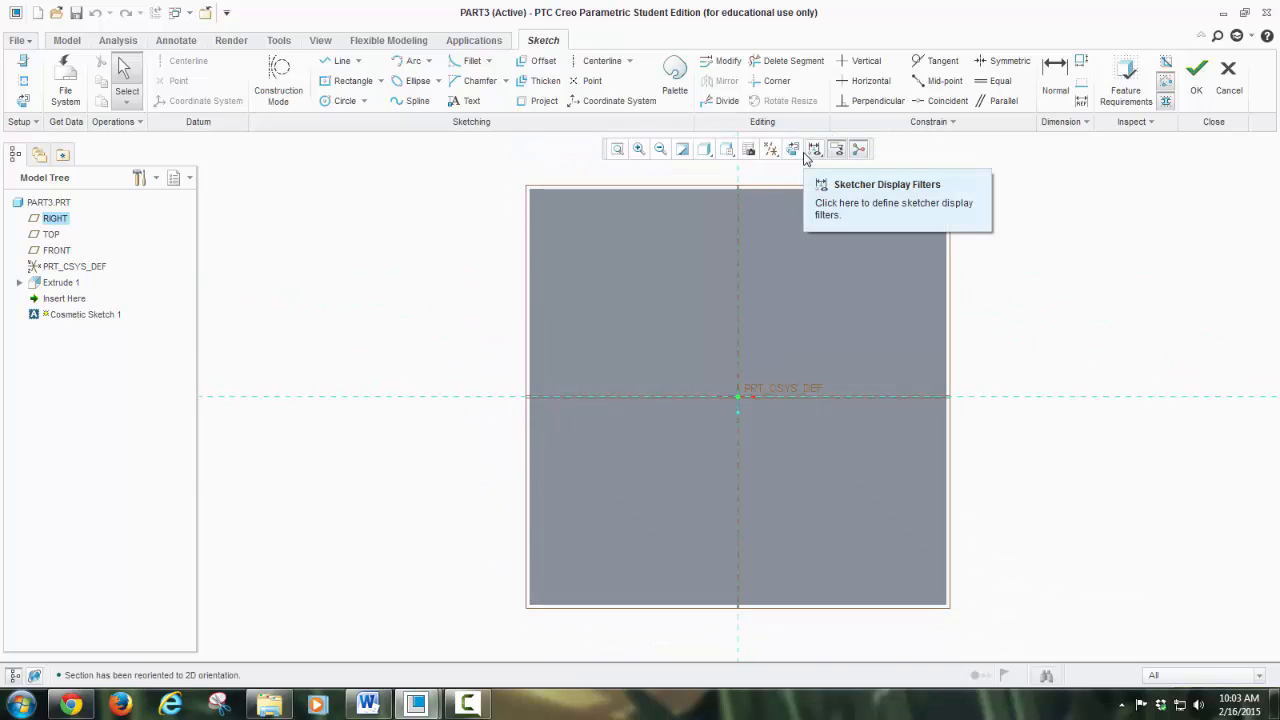
left_click(463, 102)
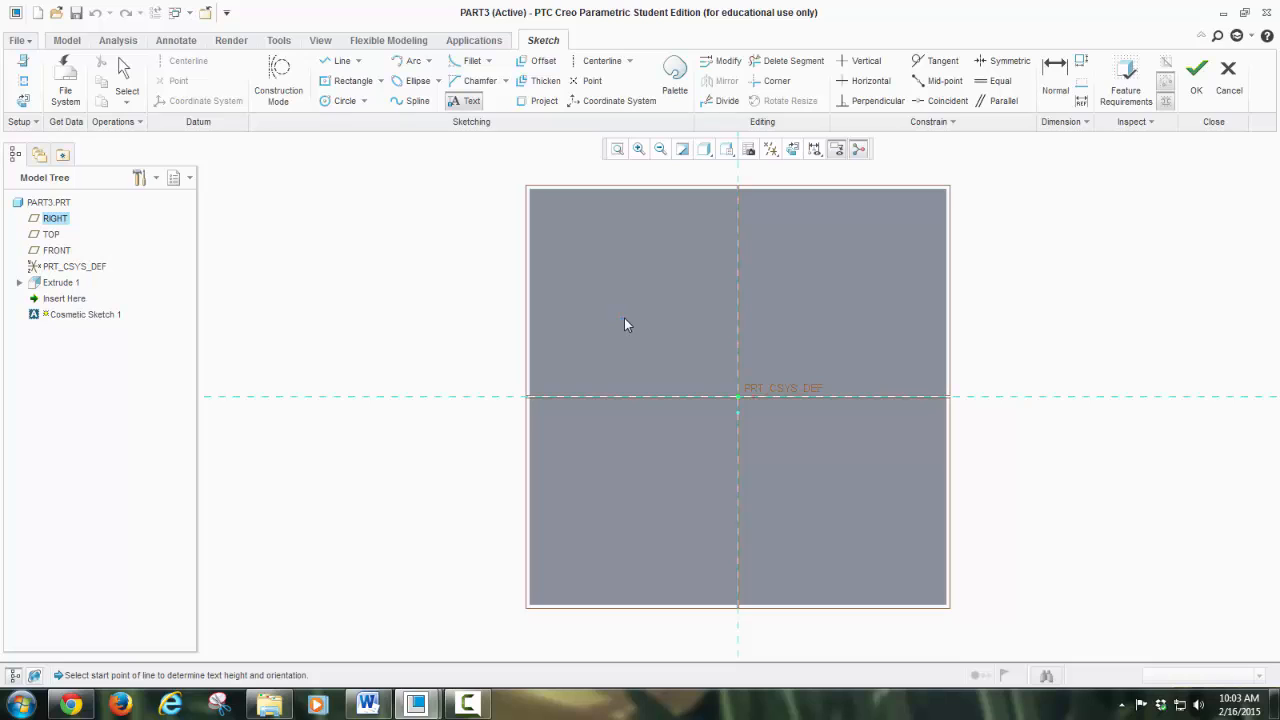
left_click(627, 398)
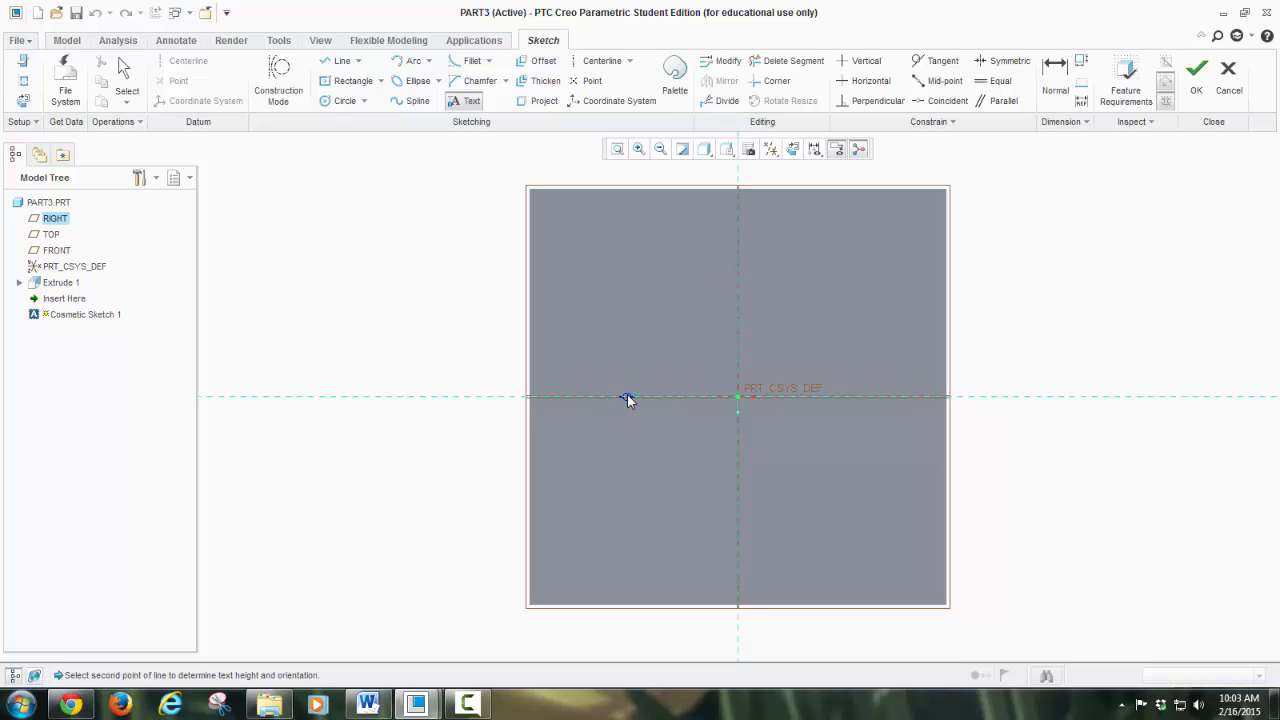
left_click(631, 483)
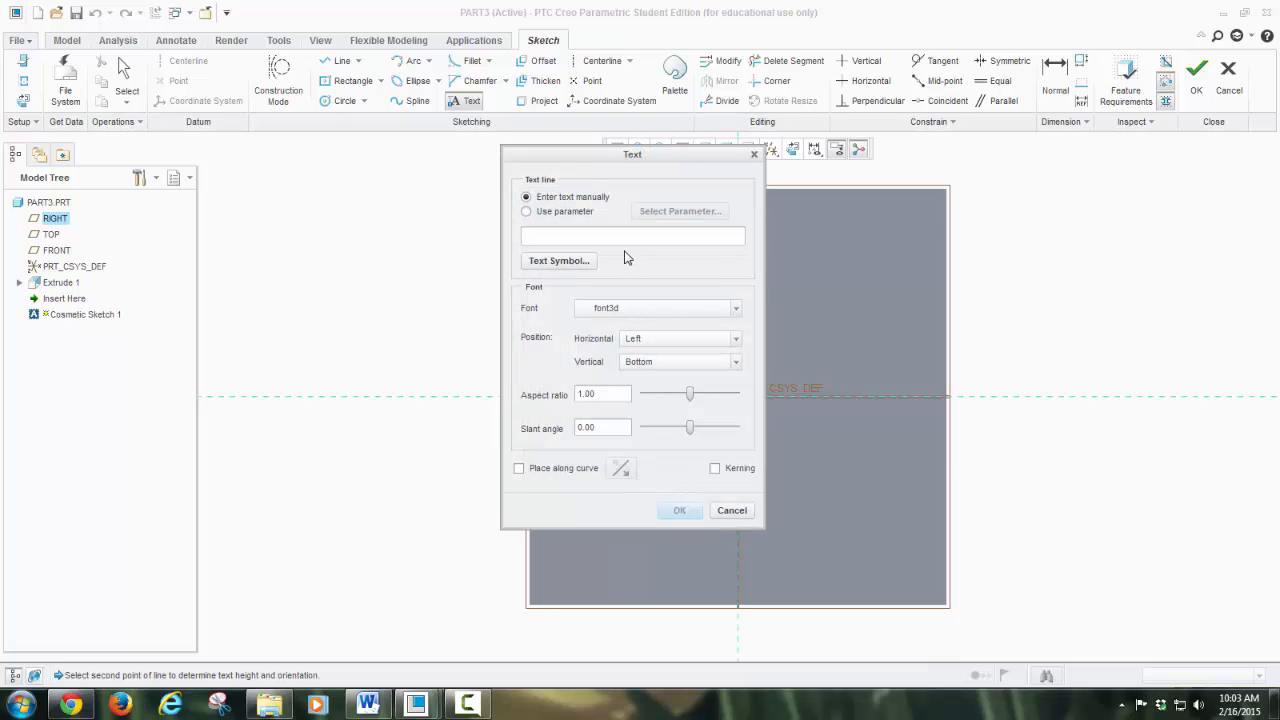
type("engine")
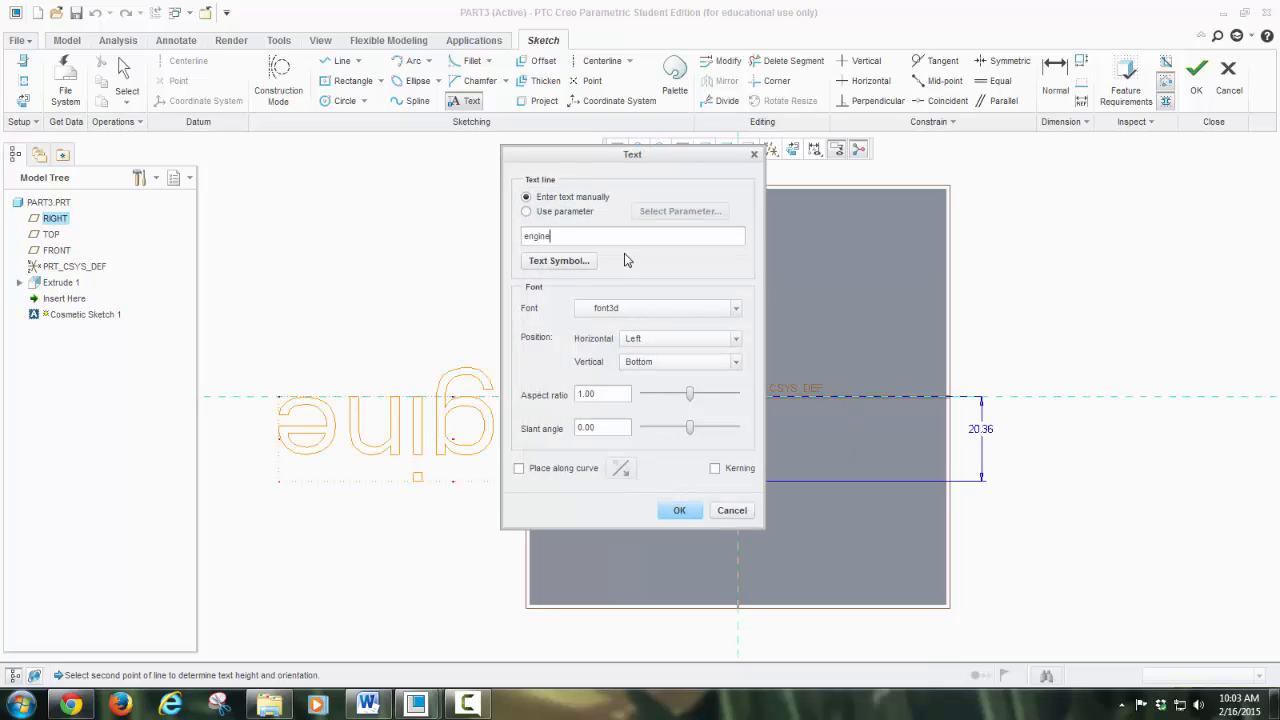
left_click_drag(659, 154, 862, 137)
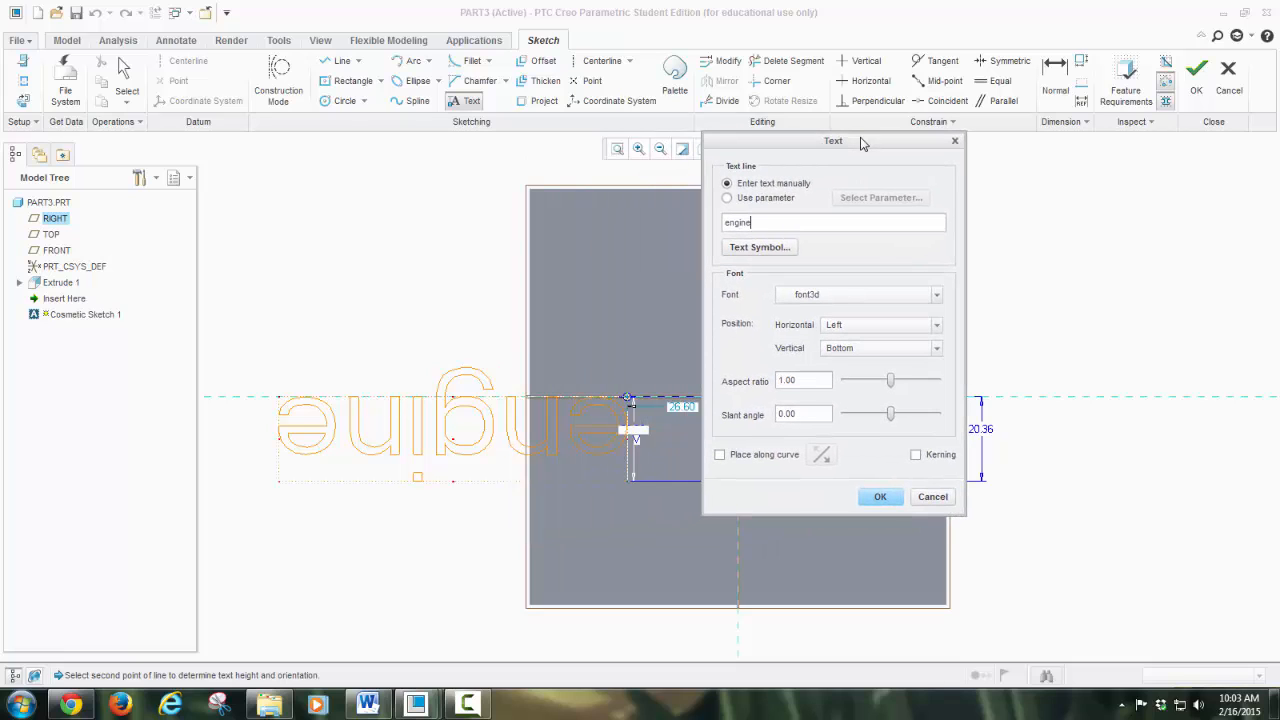
left_click(932, 497)
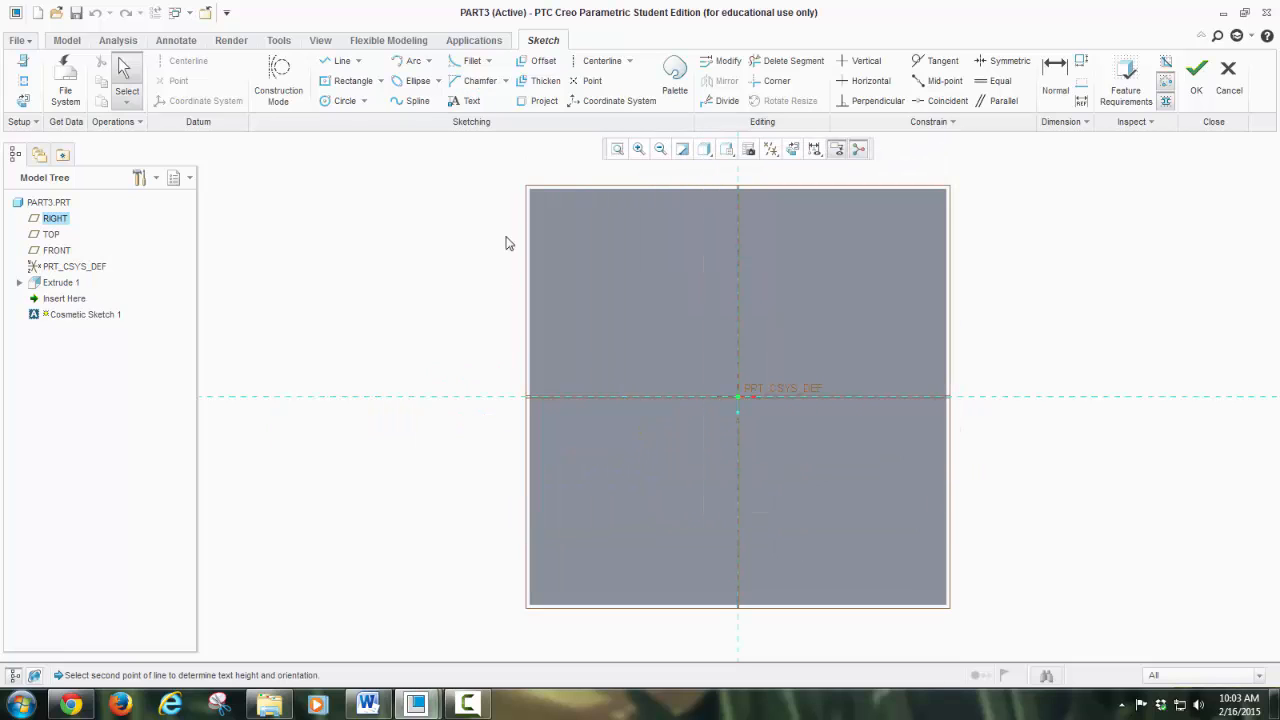
Add the sketch text "Engineering" with an upward height line about 23.8 long, starting on the horizontal reference left of the origin.
left_click(462, 101)
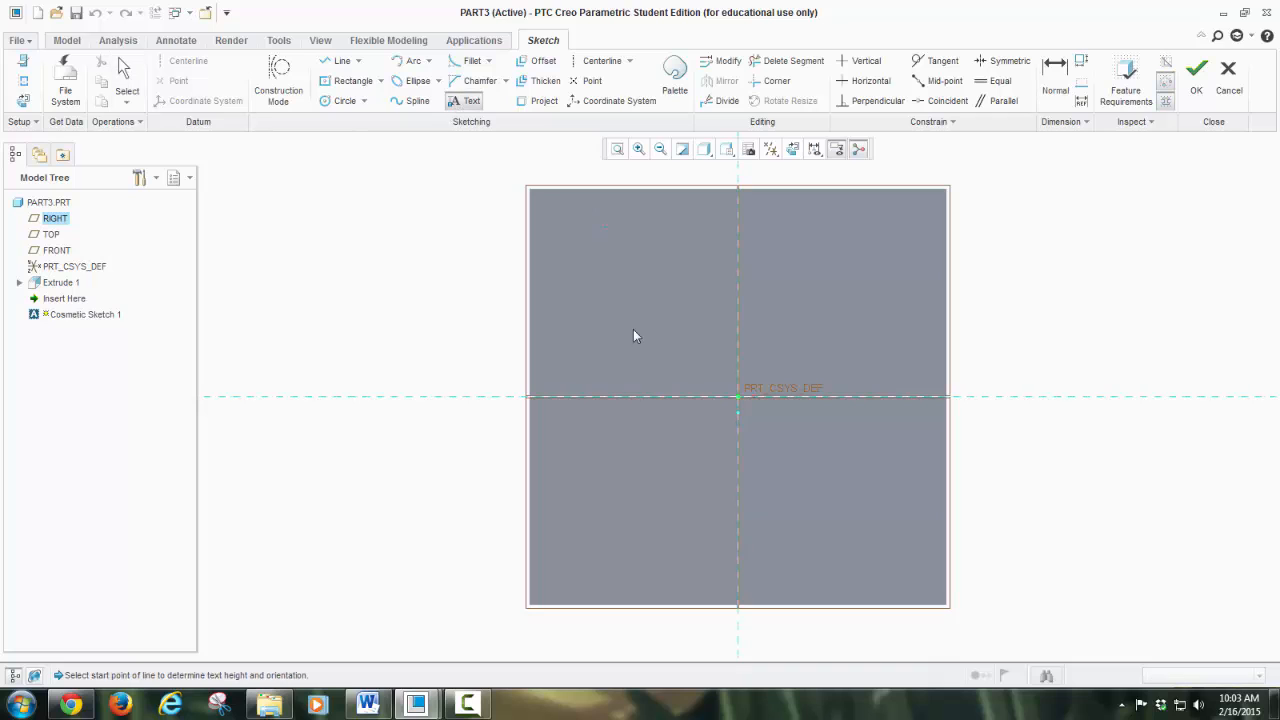
left_click(626, 397)
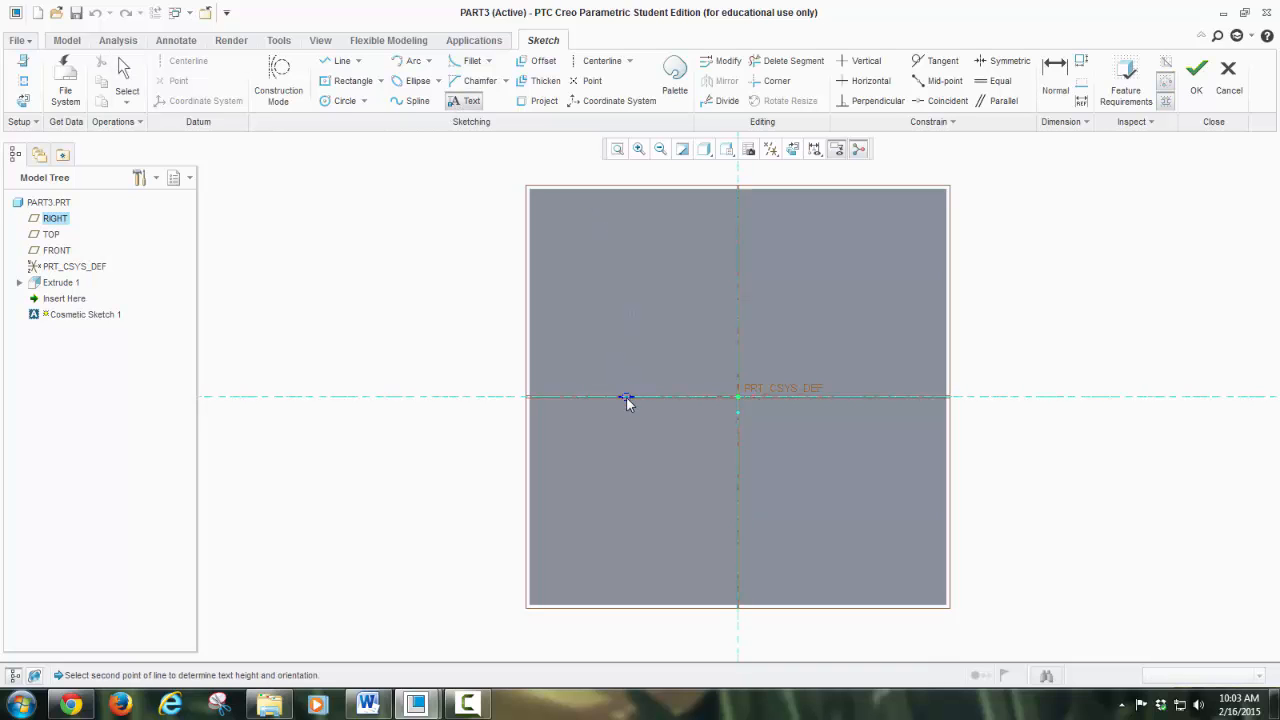
left_click(626, 303)
left_click_drag(640, 165, 872, 153)
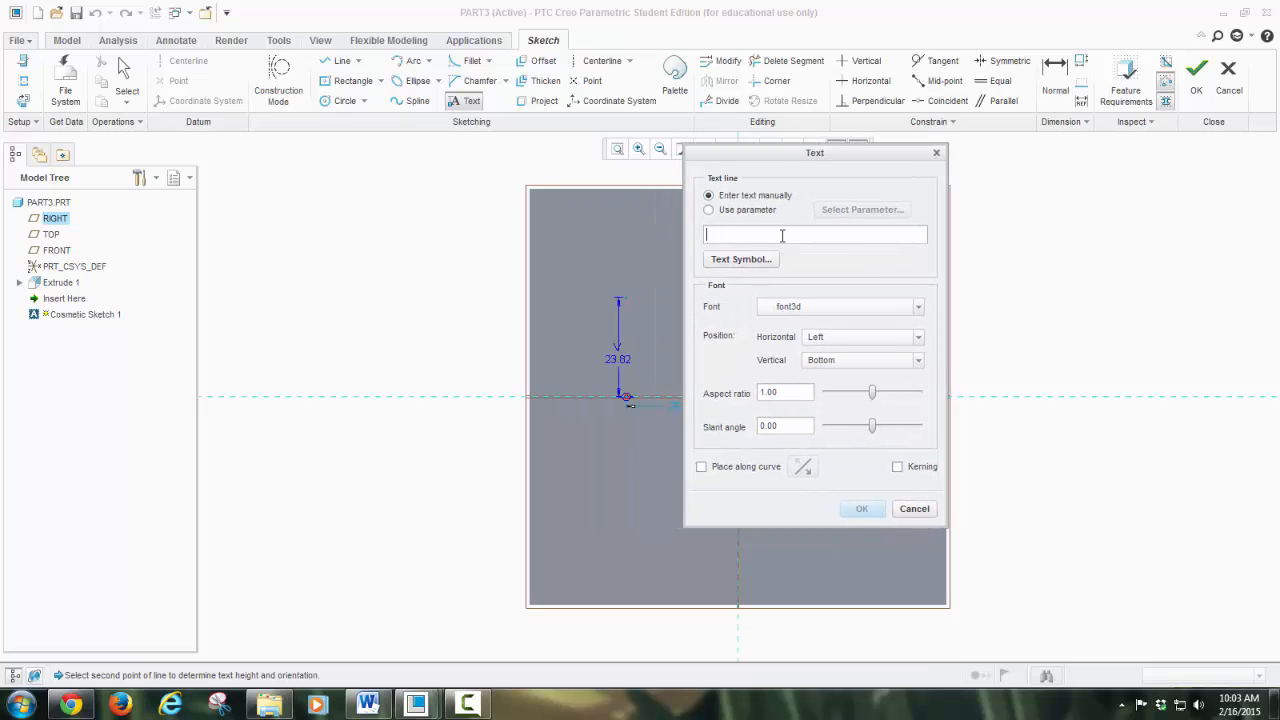
type("Engineering")
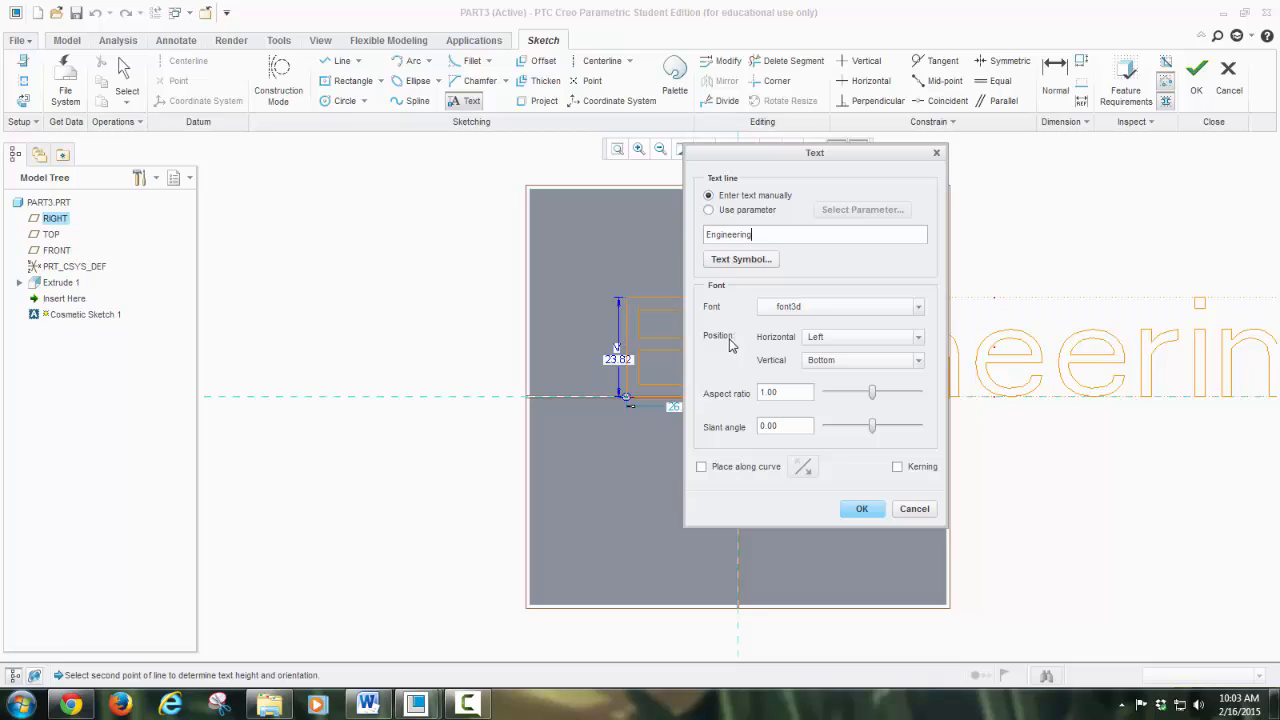
Set the text's horizontal position to Center and vertical position to Middle, and accept the text.
left_click(815, 338)
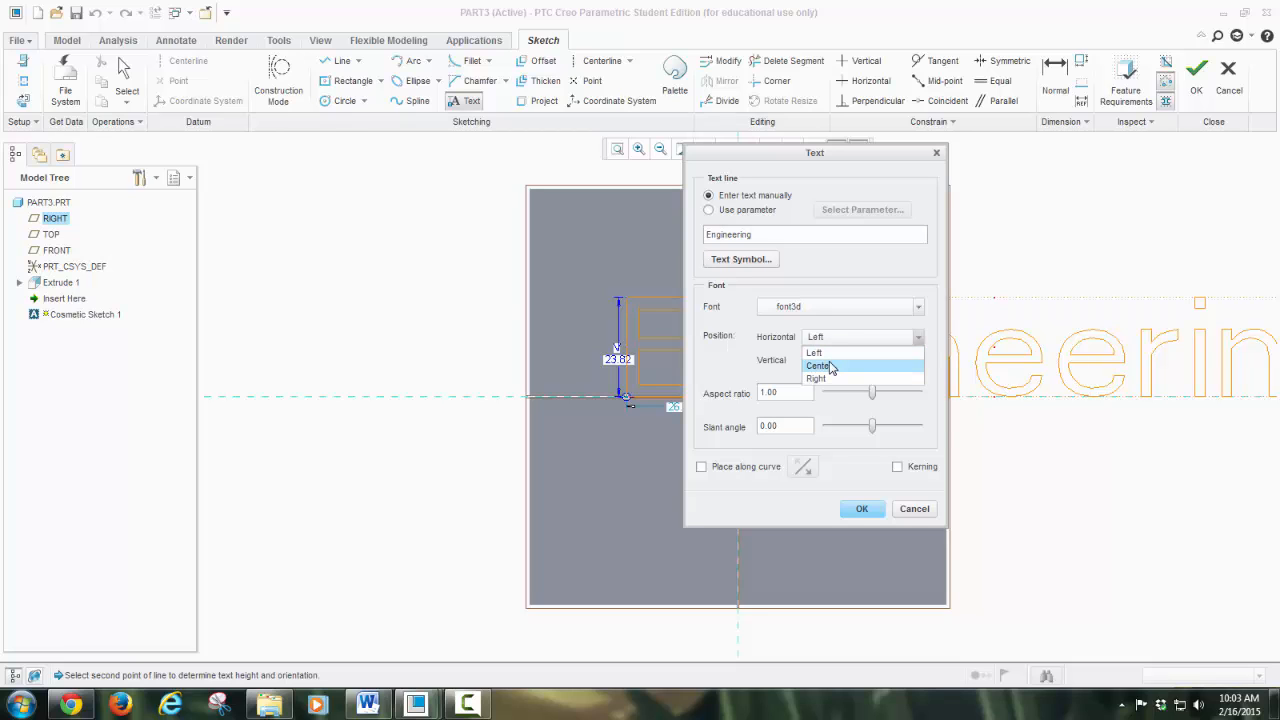
left_click(829, 366)
left_click(829, 363)
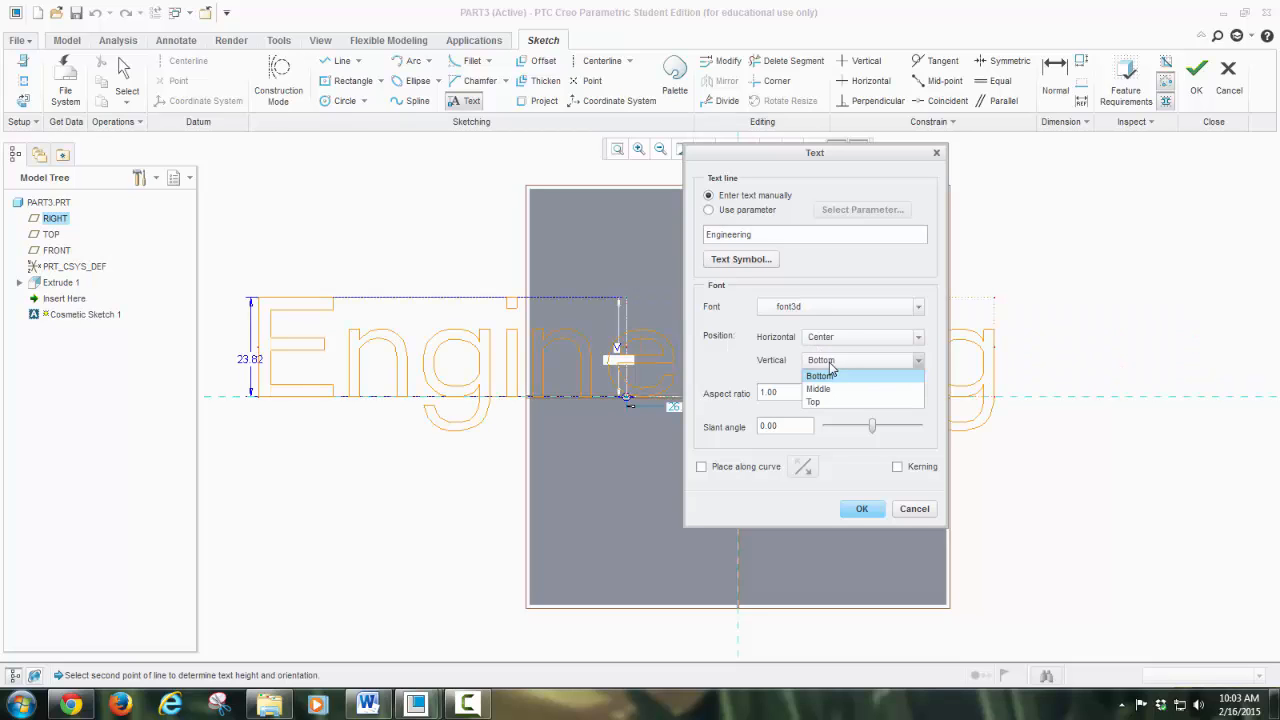
left_click(830, 390)
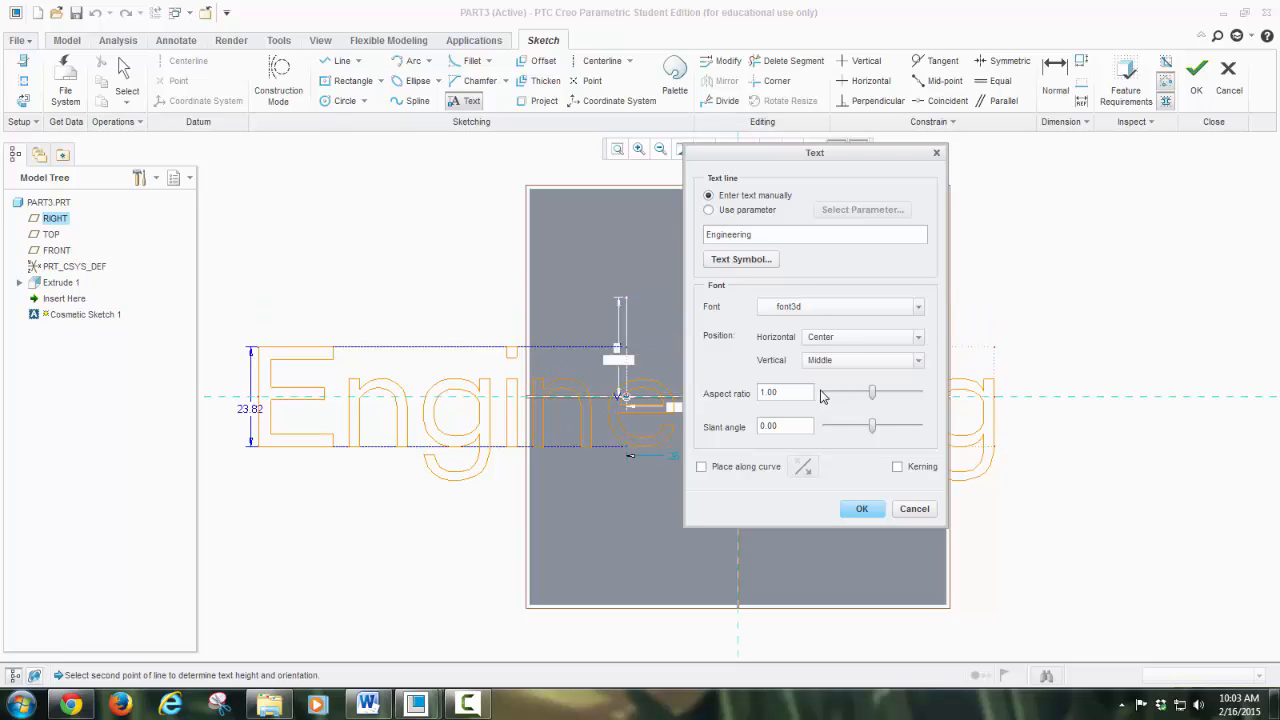
left_click(864, 512)
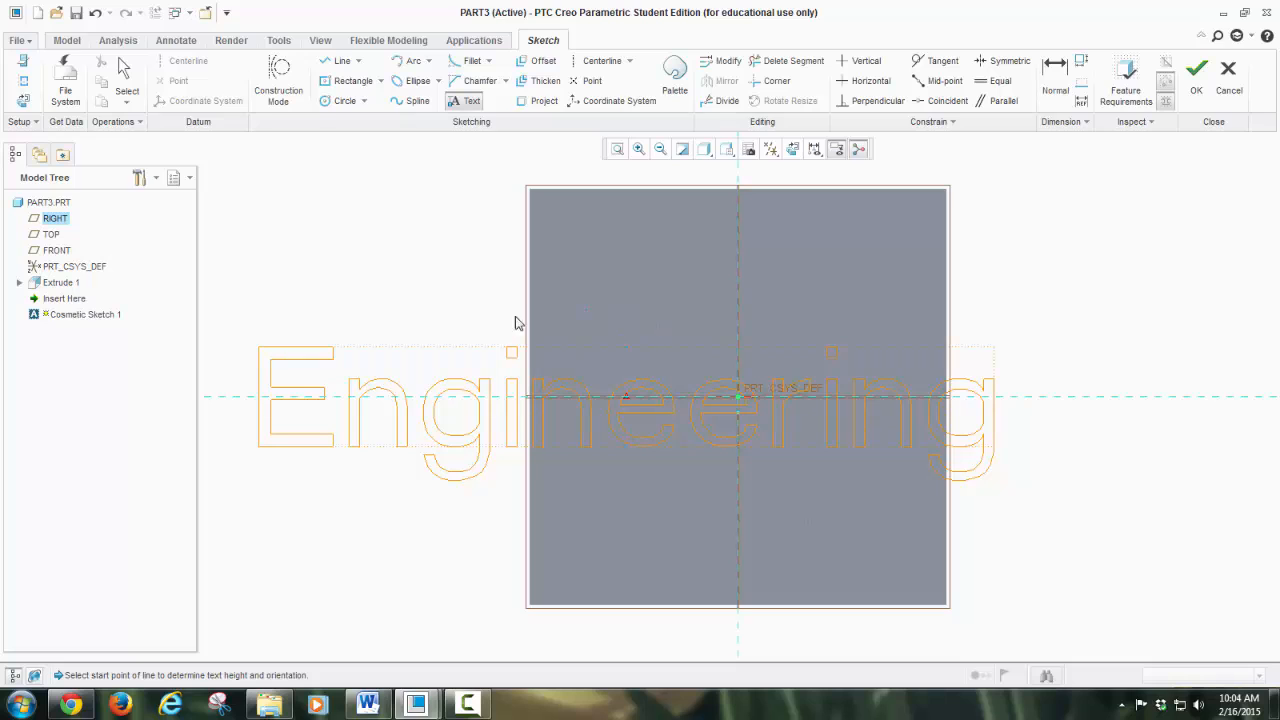
Set the height of the "Engineering" text to 10 and its horizontal offset from the vertical reference to 0.
middle_click(460, 378)
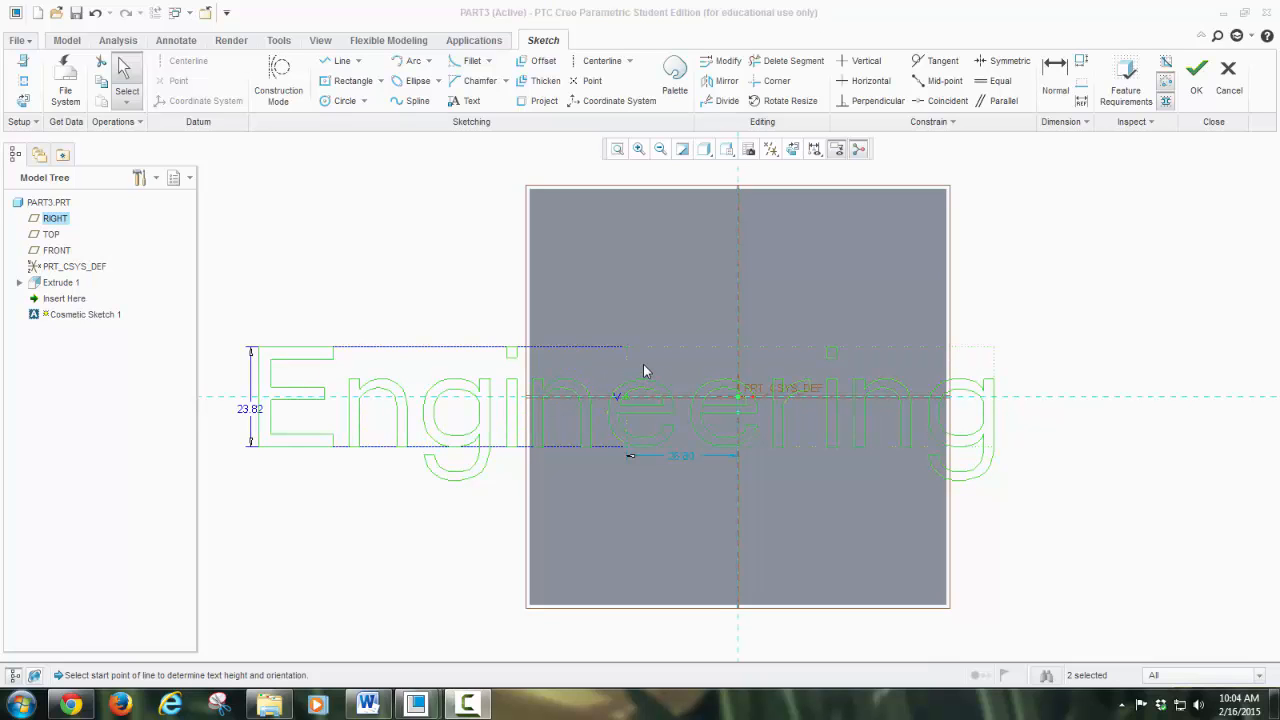
double_click(252, 410)
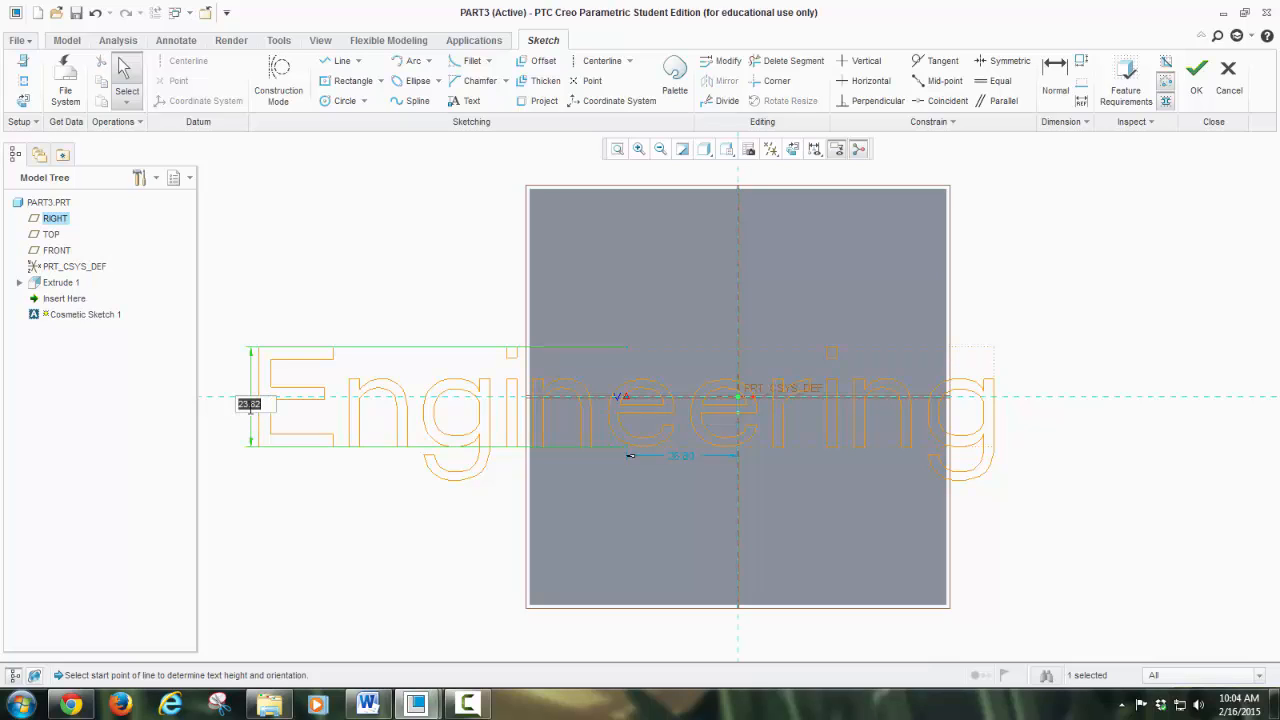
type("10")
key("Return")
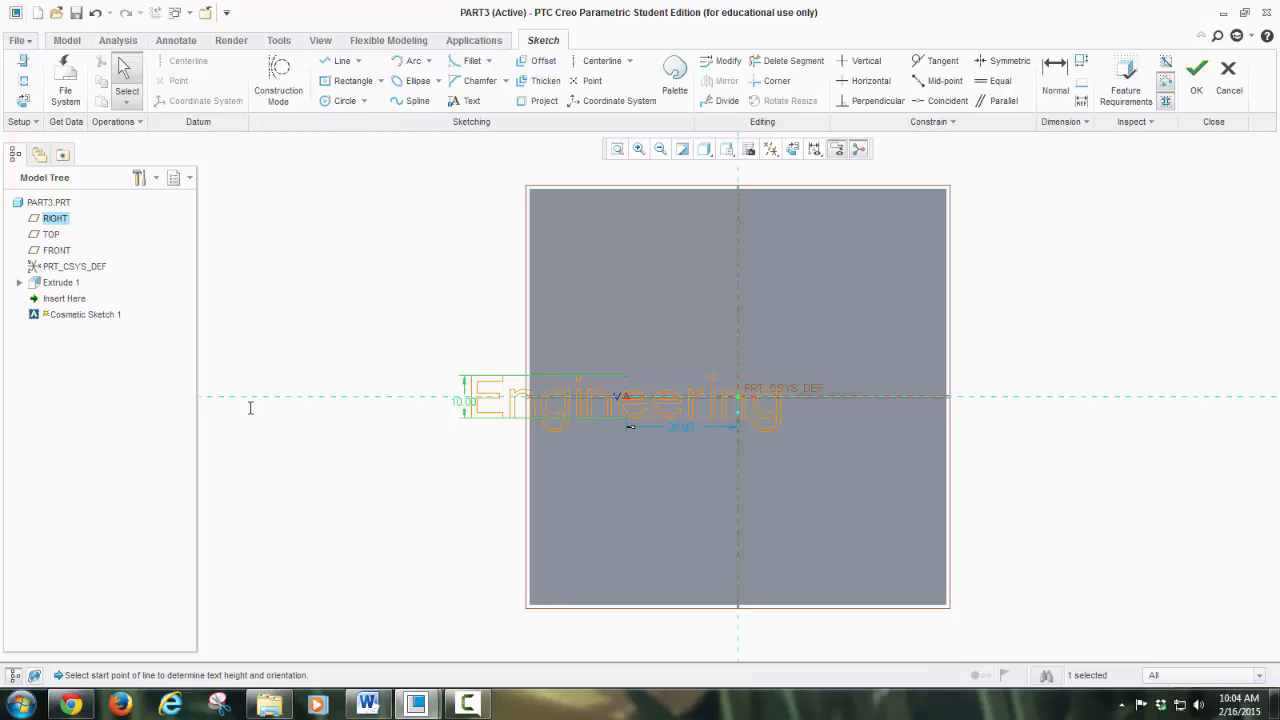
double_click(687, 426)
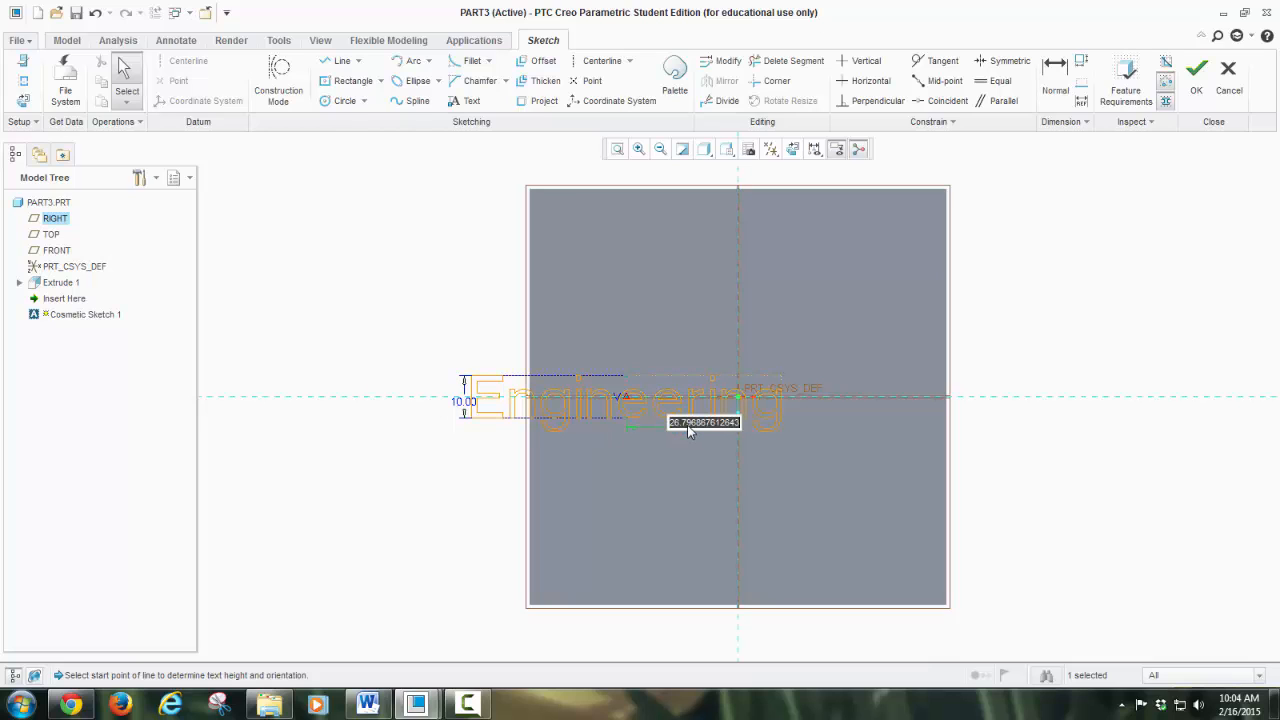
type("0")
key("Return")
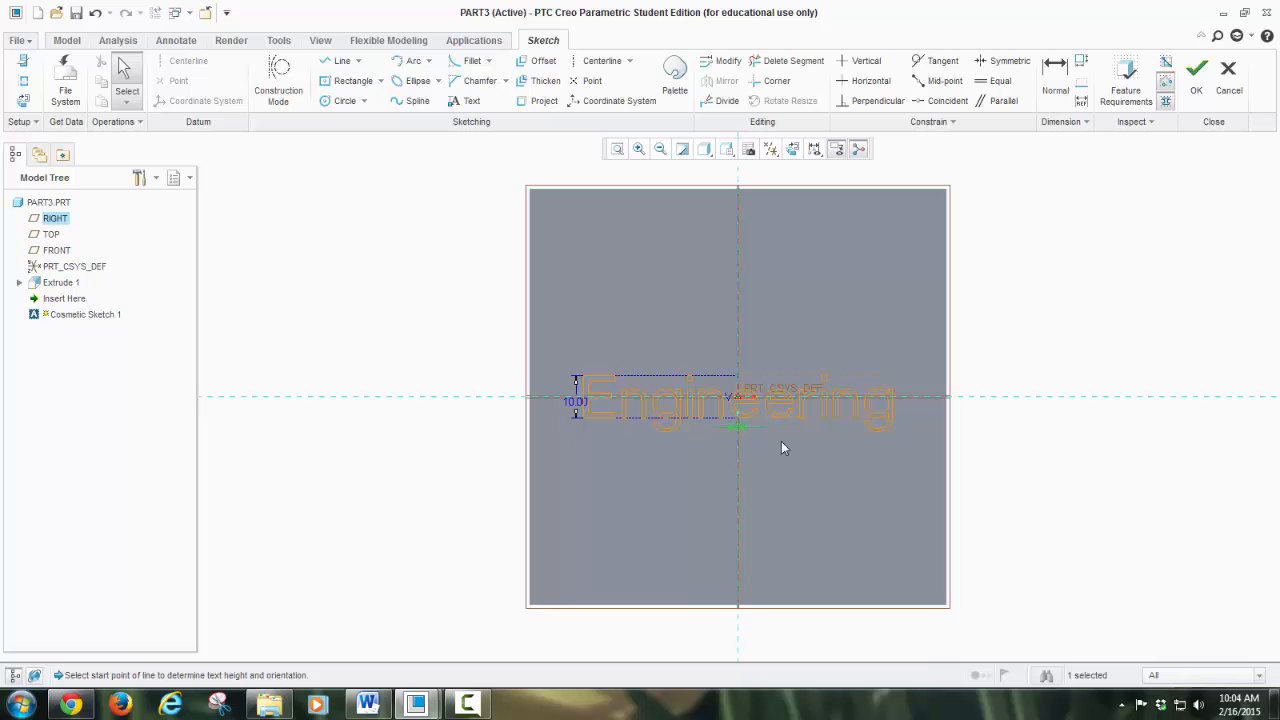
Finish the cosmetic sketch and show the cube in Standard Orientation.
left_click(1200, 90)
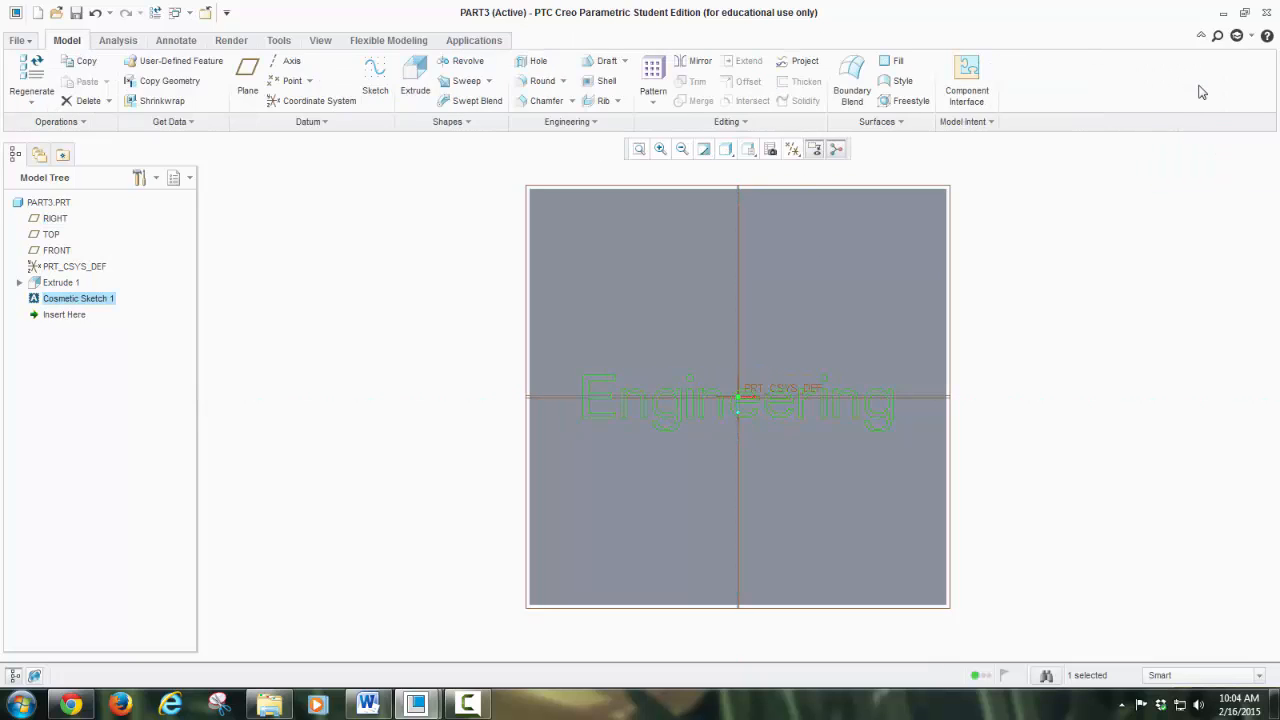
left_click(750, 150)
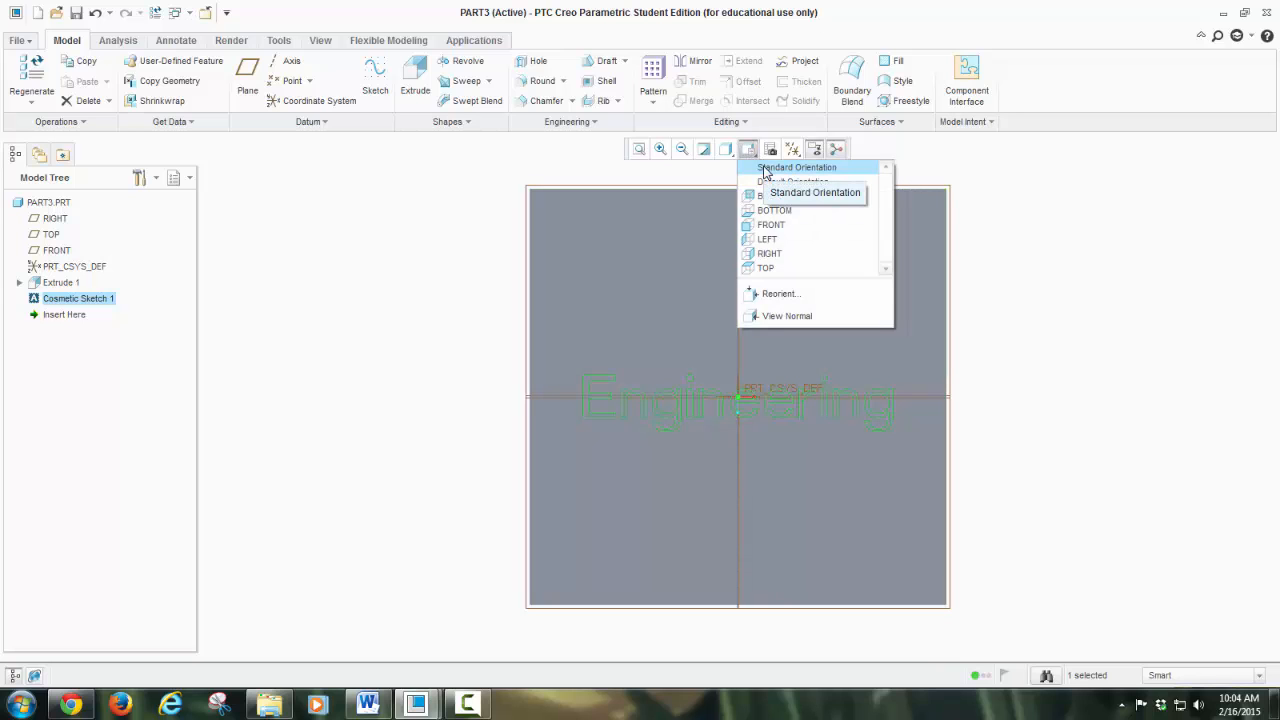
left_click(764, 169)
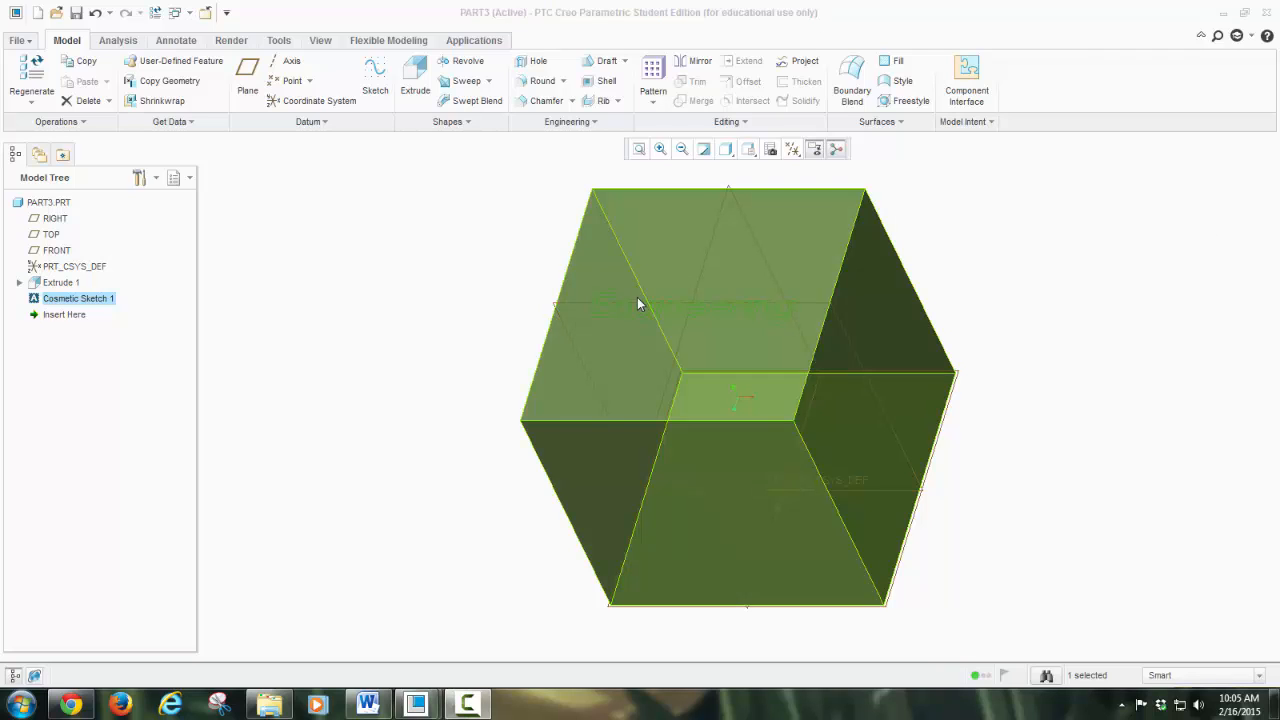
Change the part's unit system to Meter Kilogram Second (MKS) in the model properties, interpreting the existing dimensions instead of converting them.
left_click(18, 42)
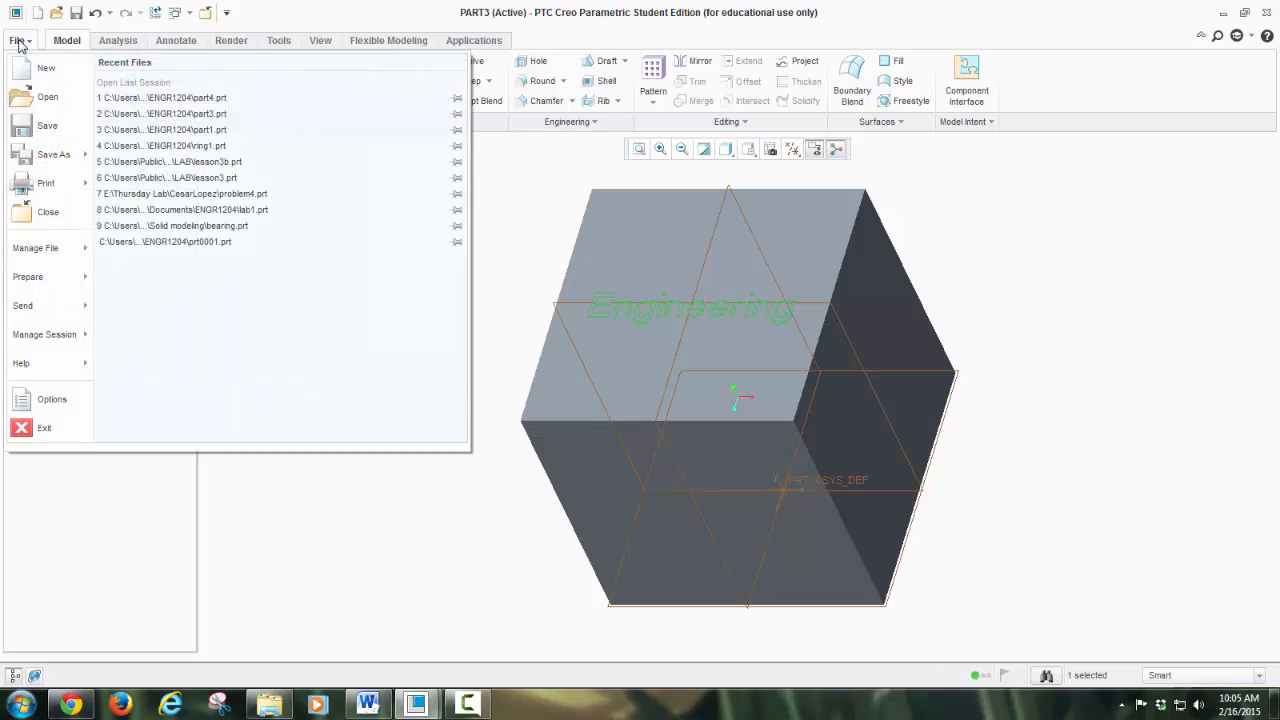
left_click(40, 285)
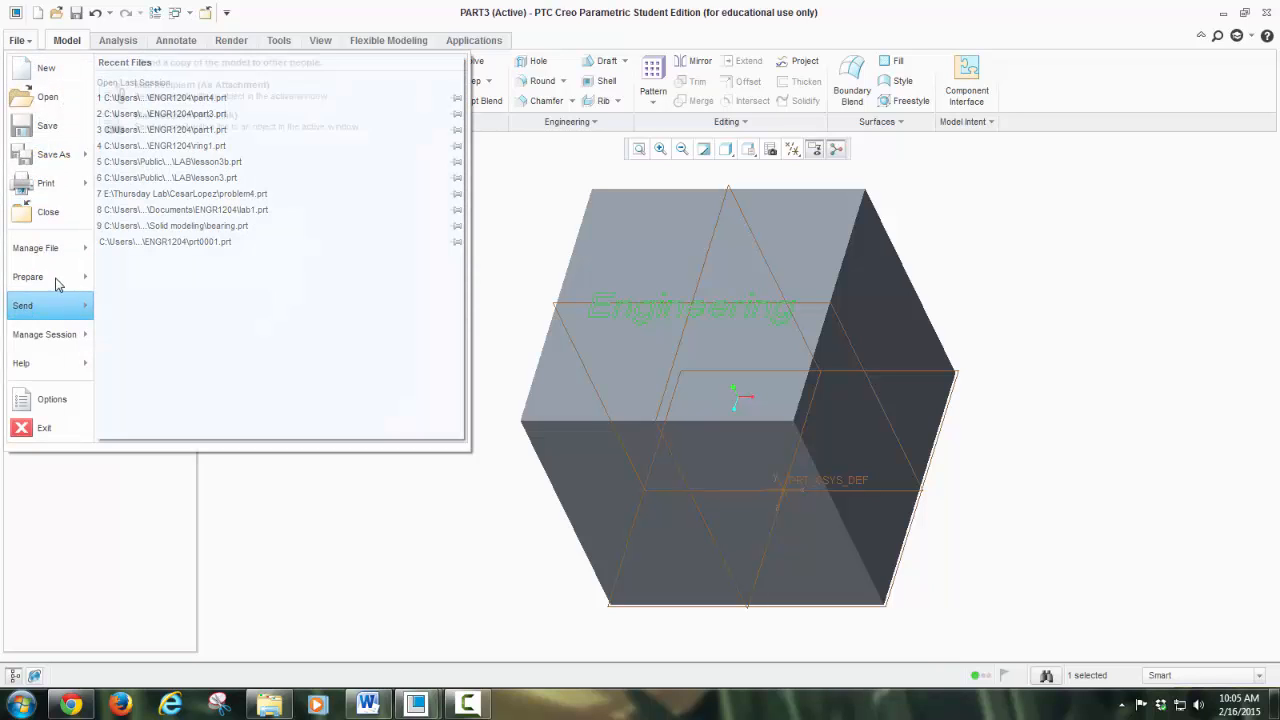
left_click(80, 278)
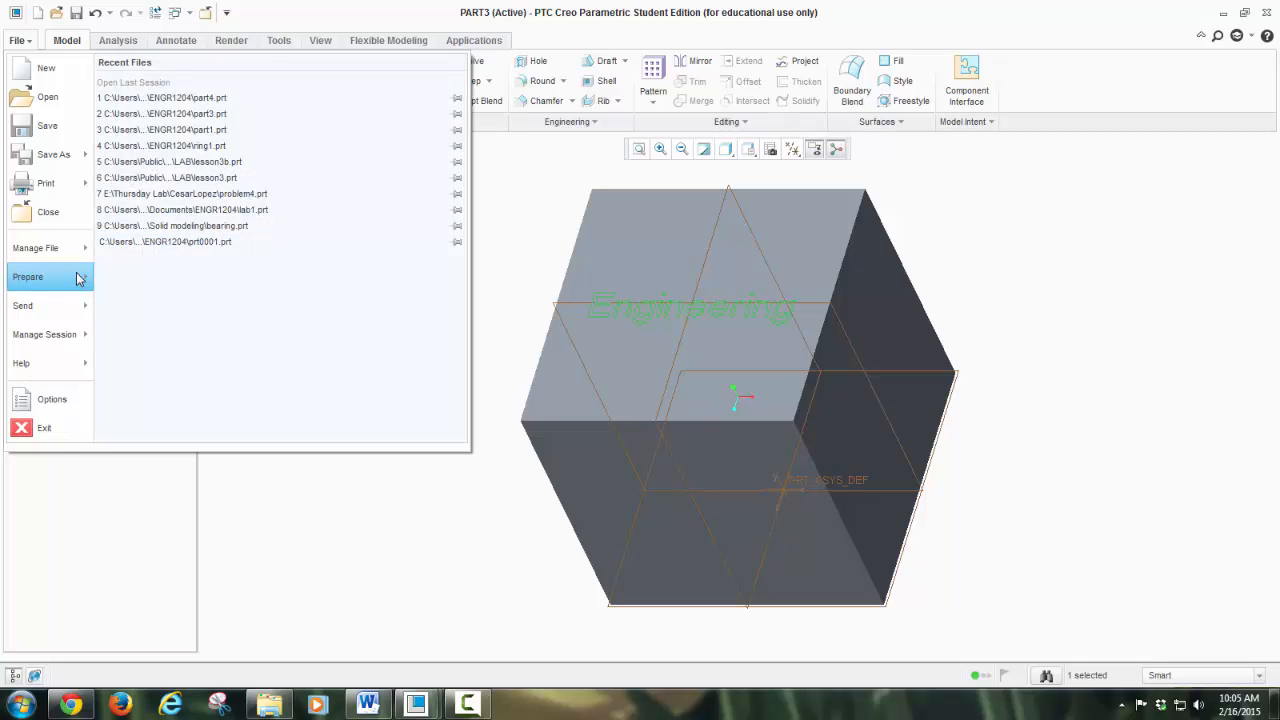
mouse_move(80, 278)
left_click(195, 92)
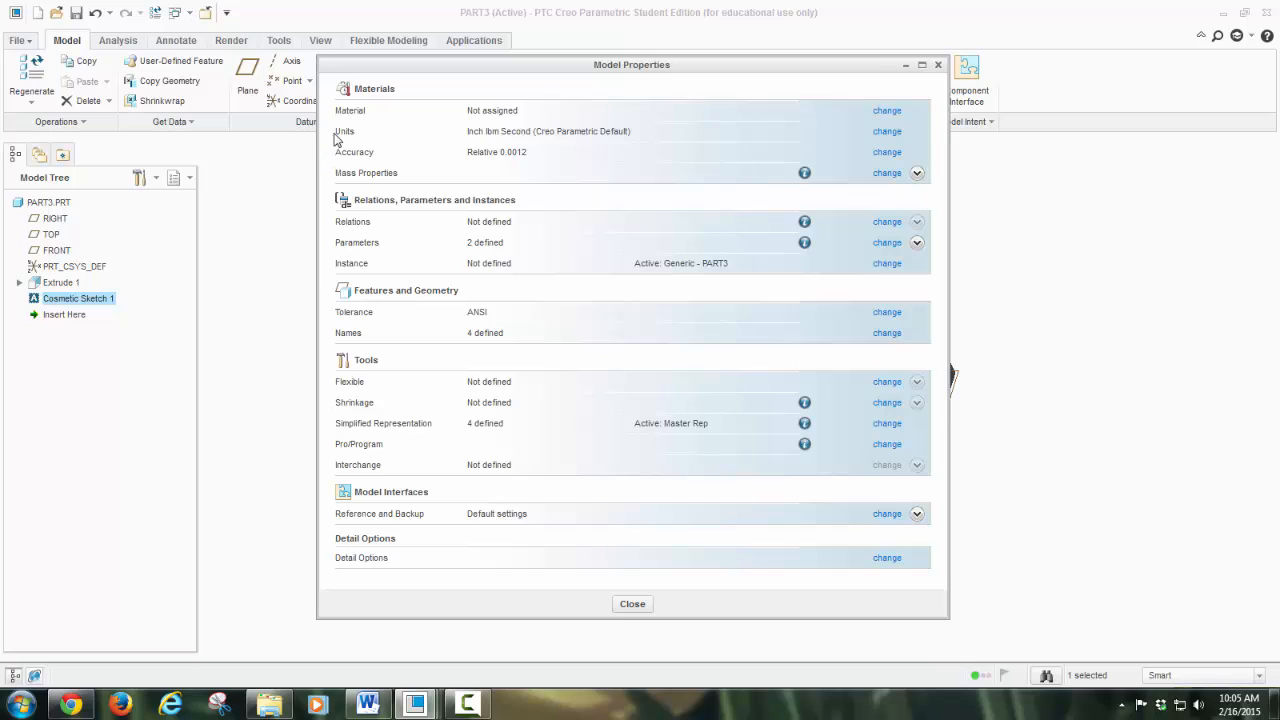
left_click(887, 133)
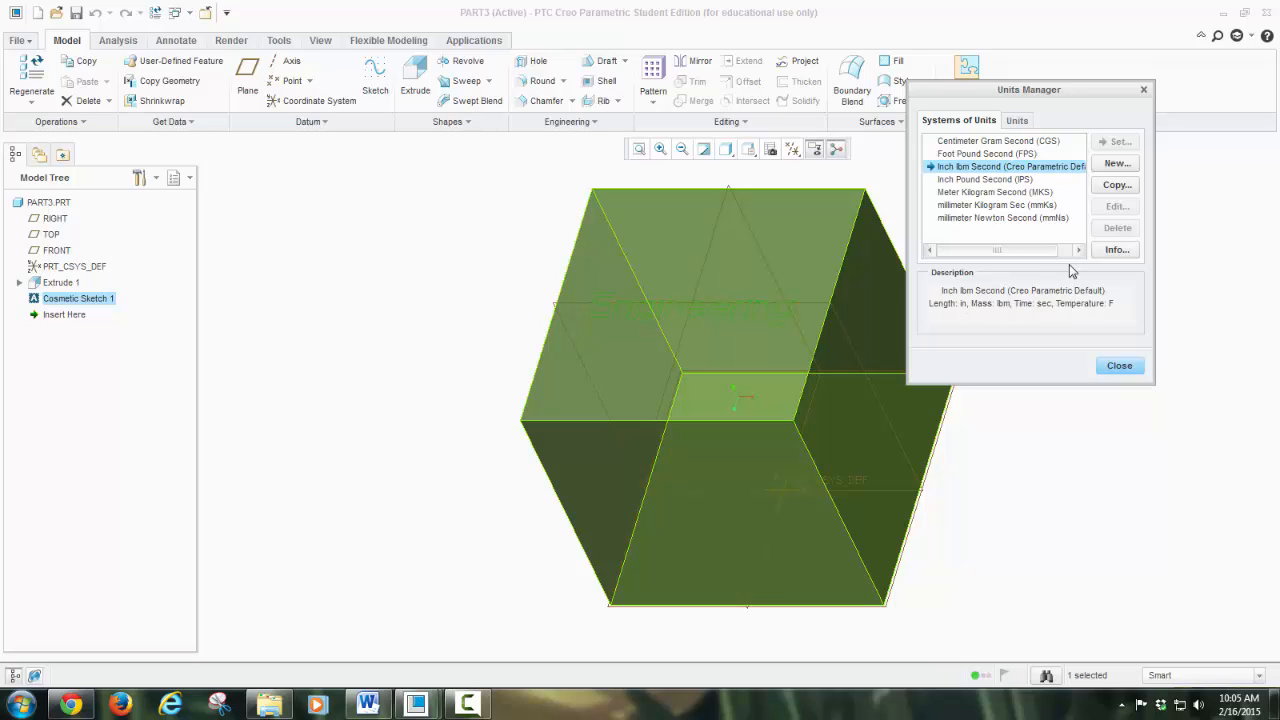
left_click(1040, 192)
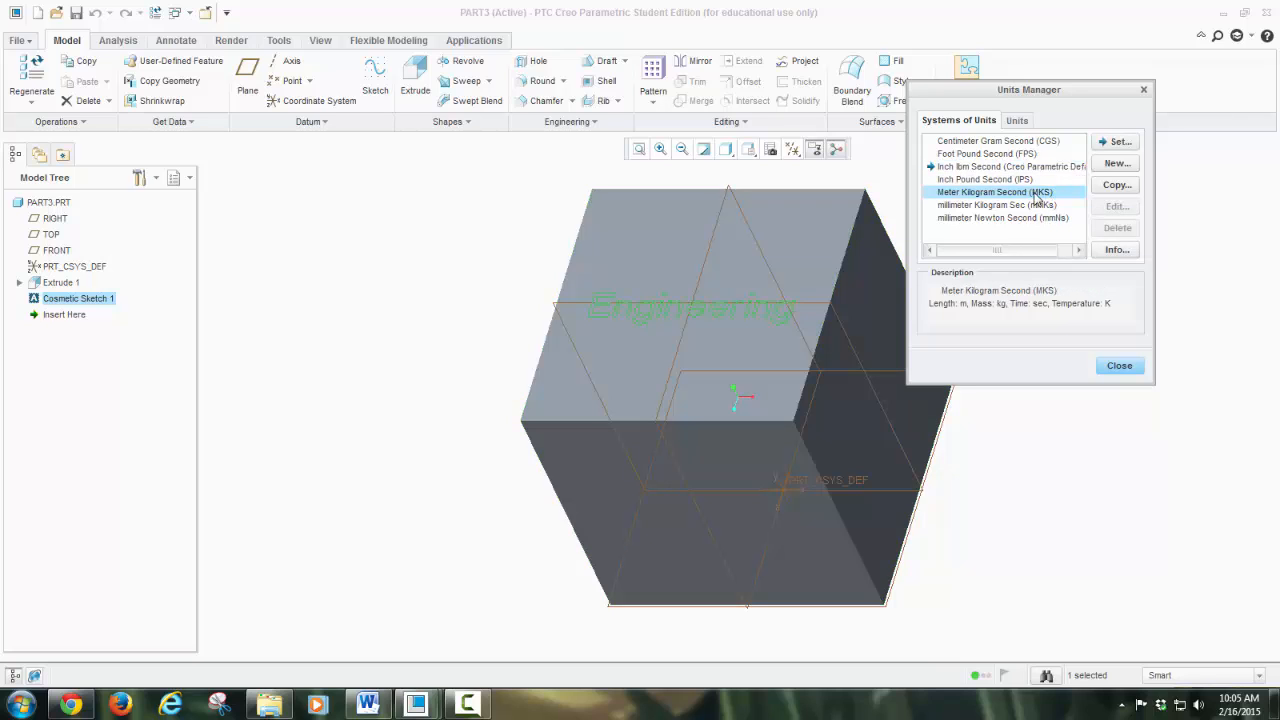
left_click(1119, 143)
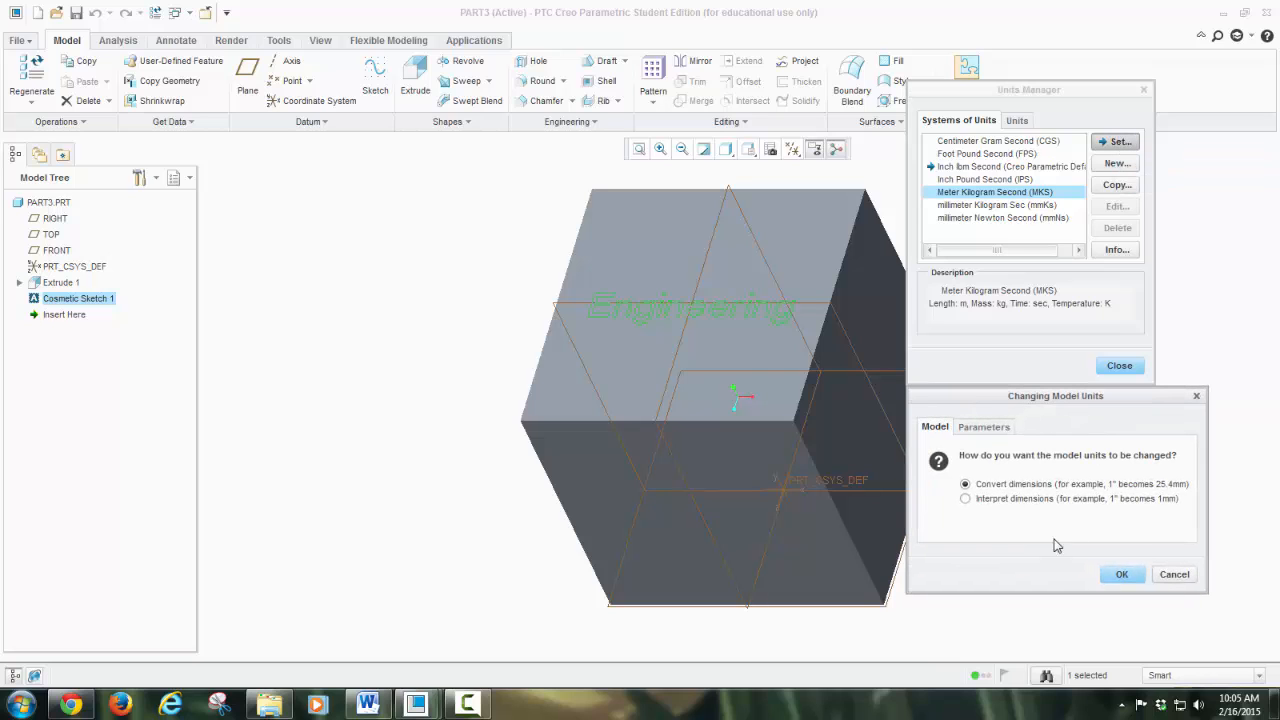
left_click(966, 498)
left_click(1123, 575)
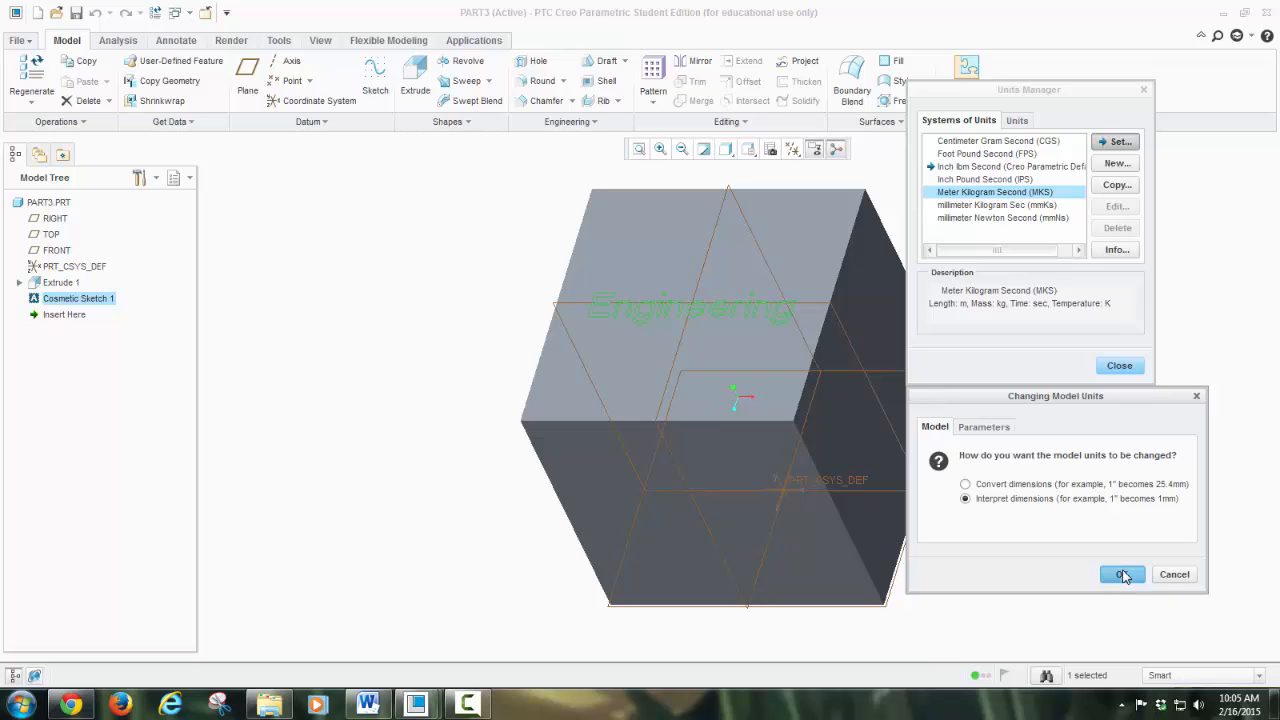
left_click(1119, 366)
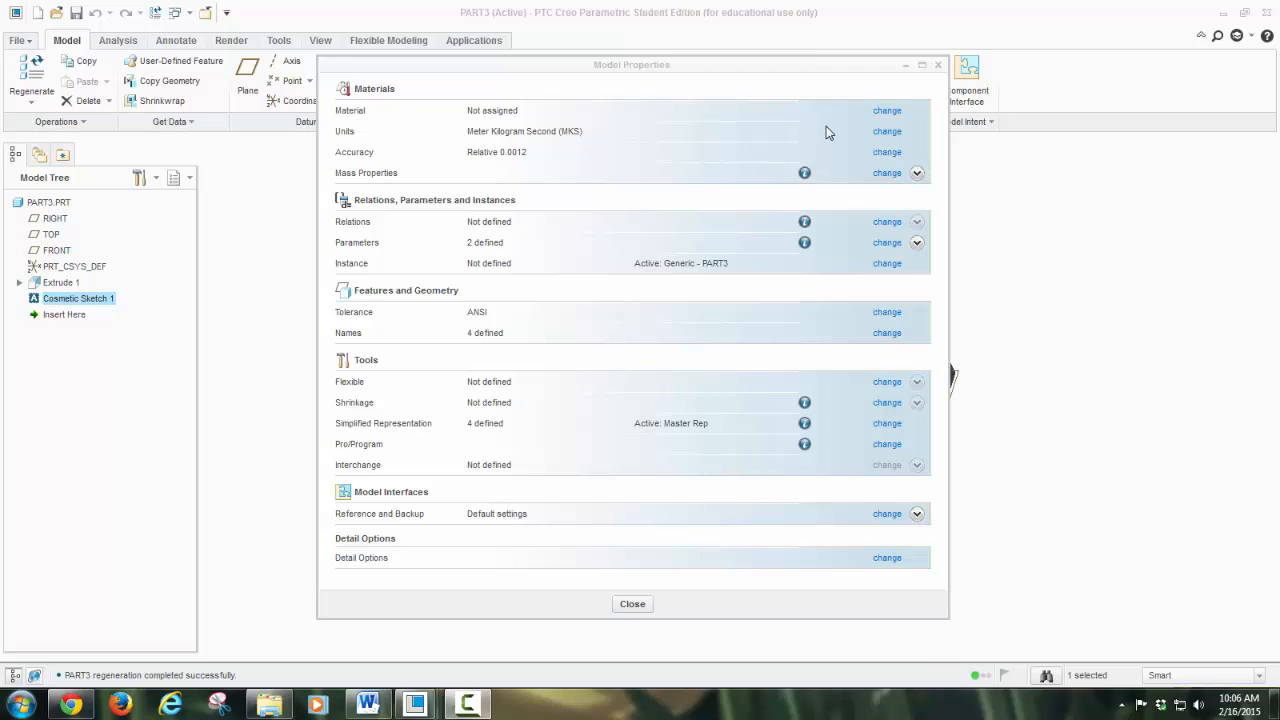
View the materials available for the part in the material library, and close the library and the model properties.
left_click(890, 117)
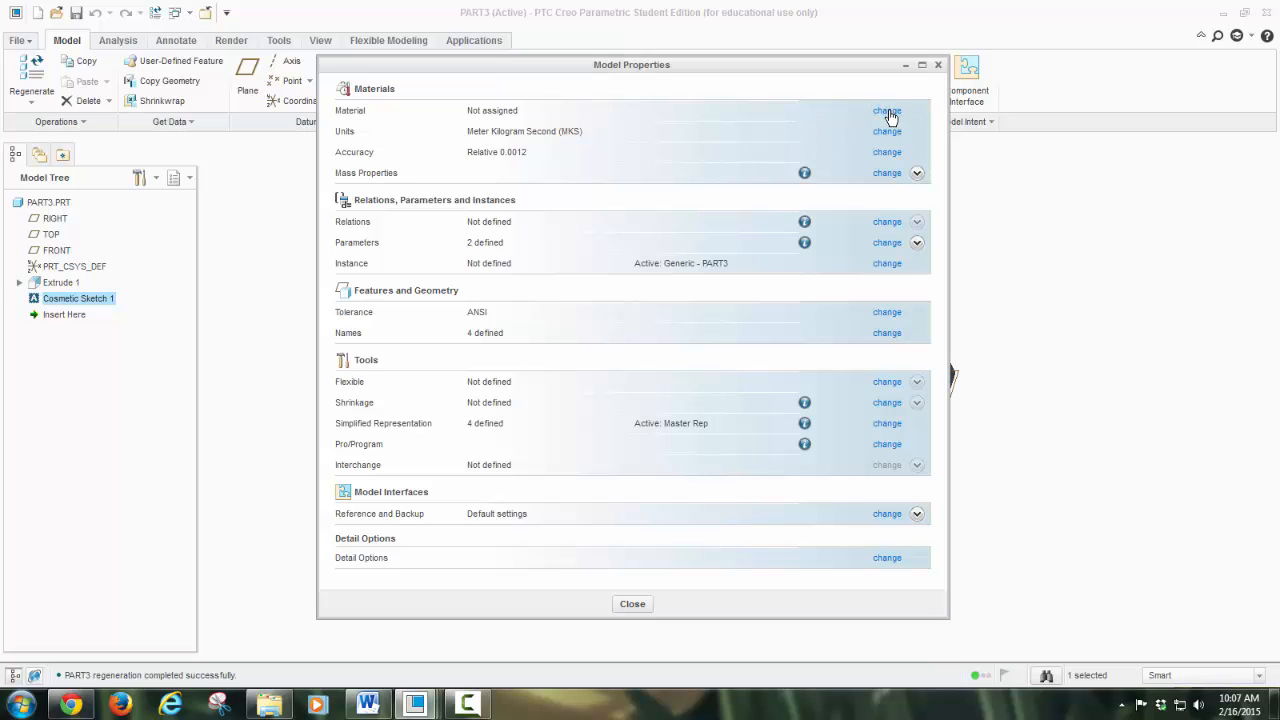
left_click(888, 112)
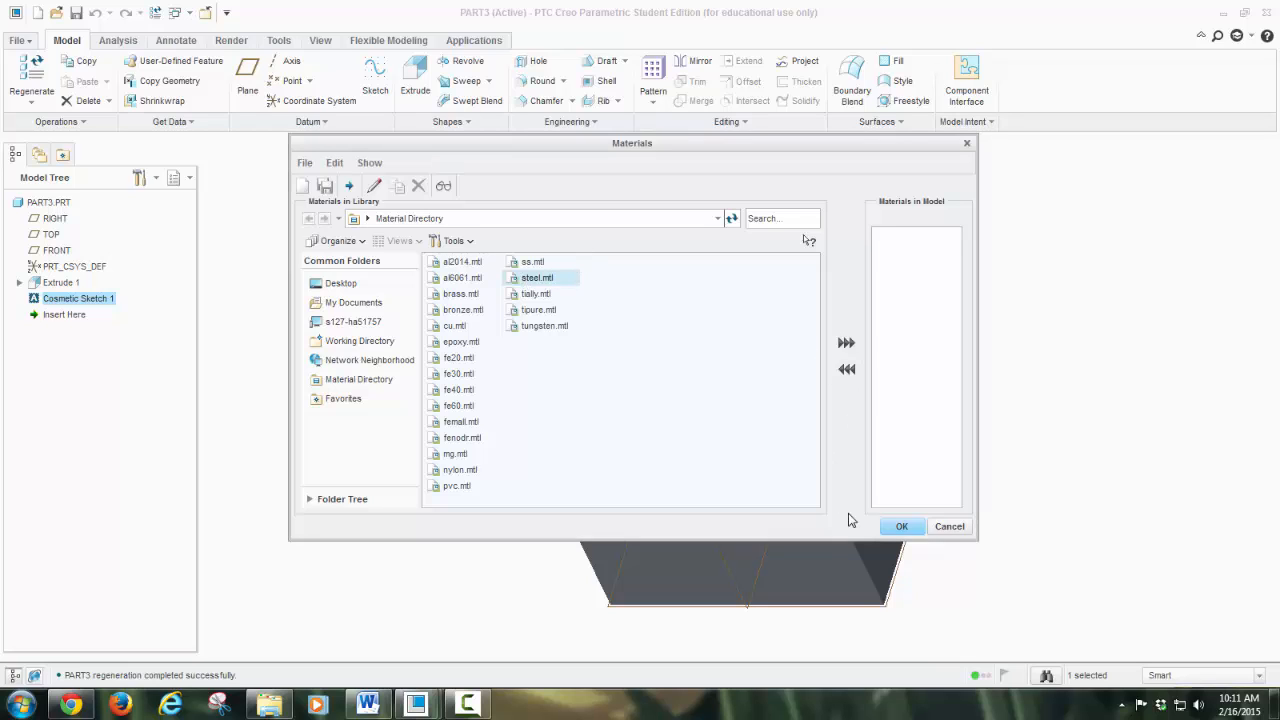
left_click(899, 527)
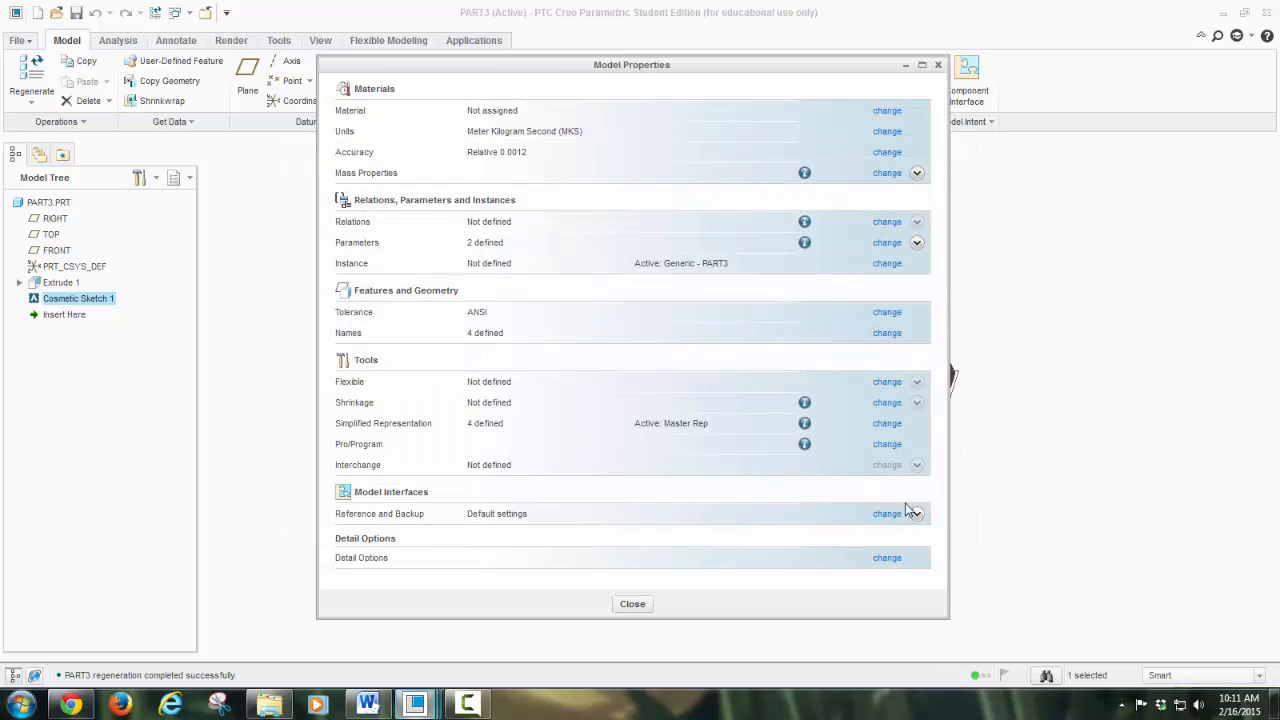
left_click(632, 604)
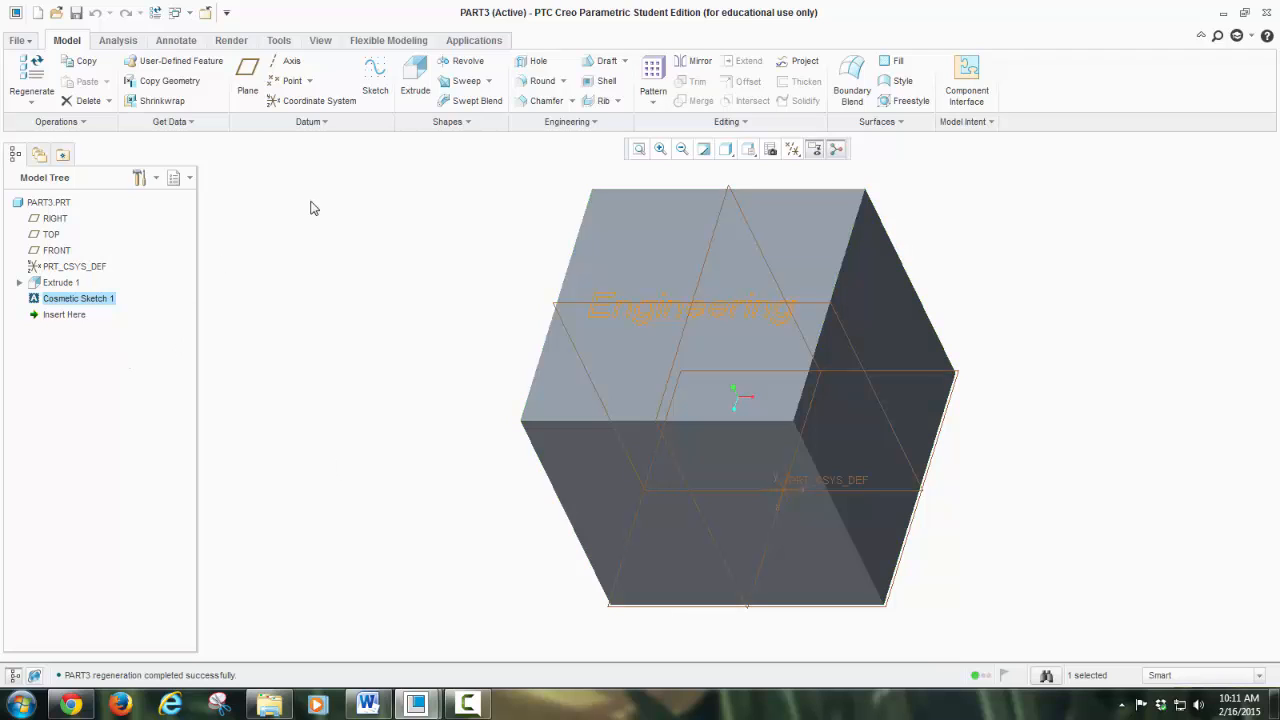
Calculate the cube's mass properties as solid geometry with the default coordinate system, enlarge the report to read it, and accept the analysis.
left_click(122, 42)
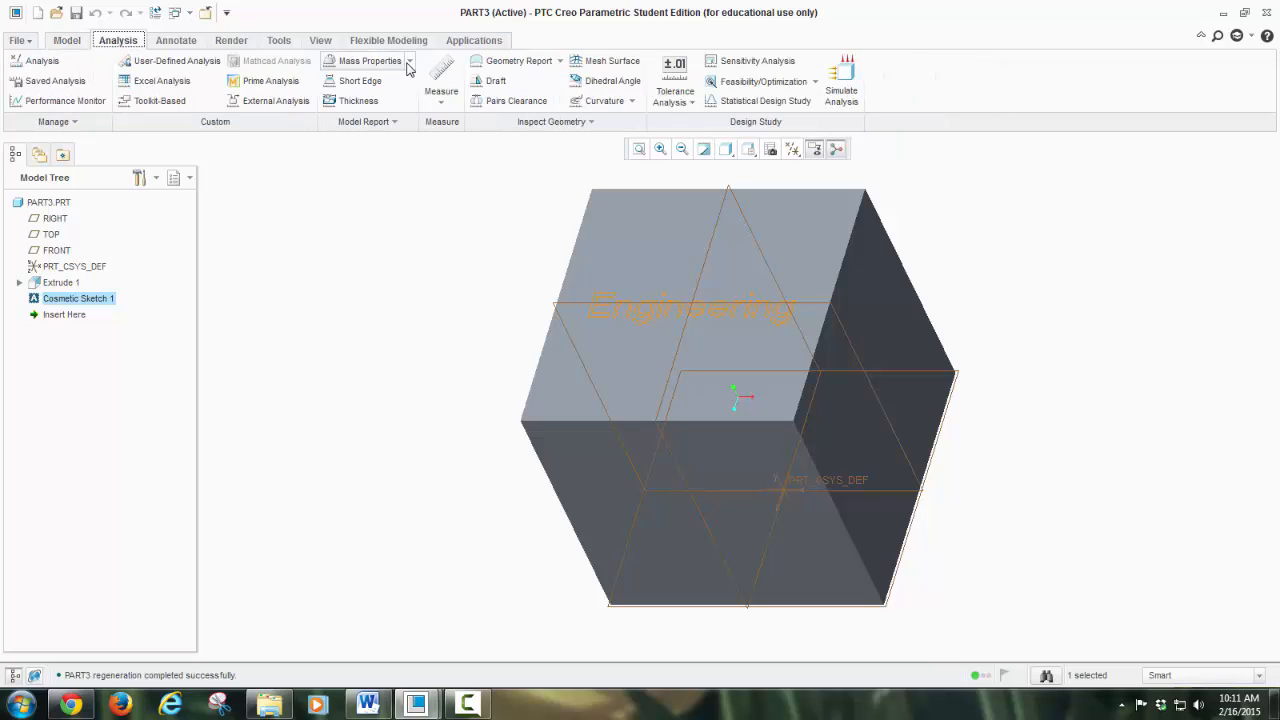
left_click(408, 62)
left_click(380, 80)
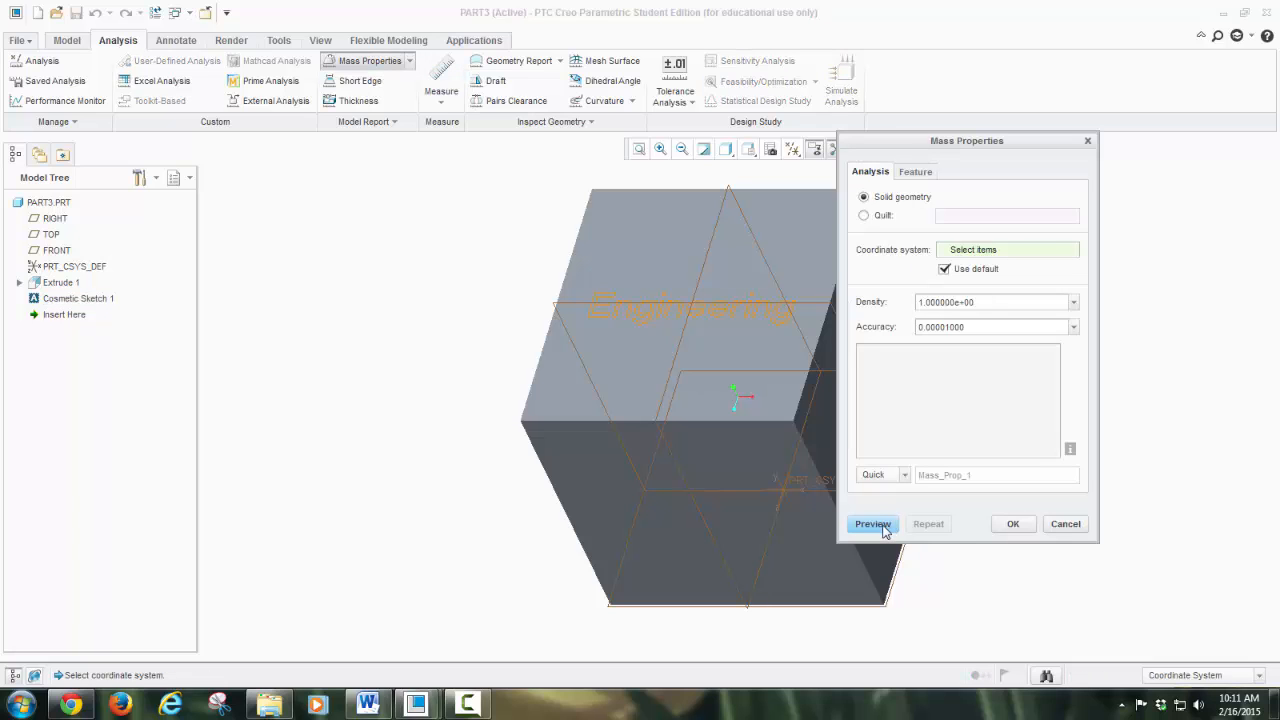
left_click(873, 524)
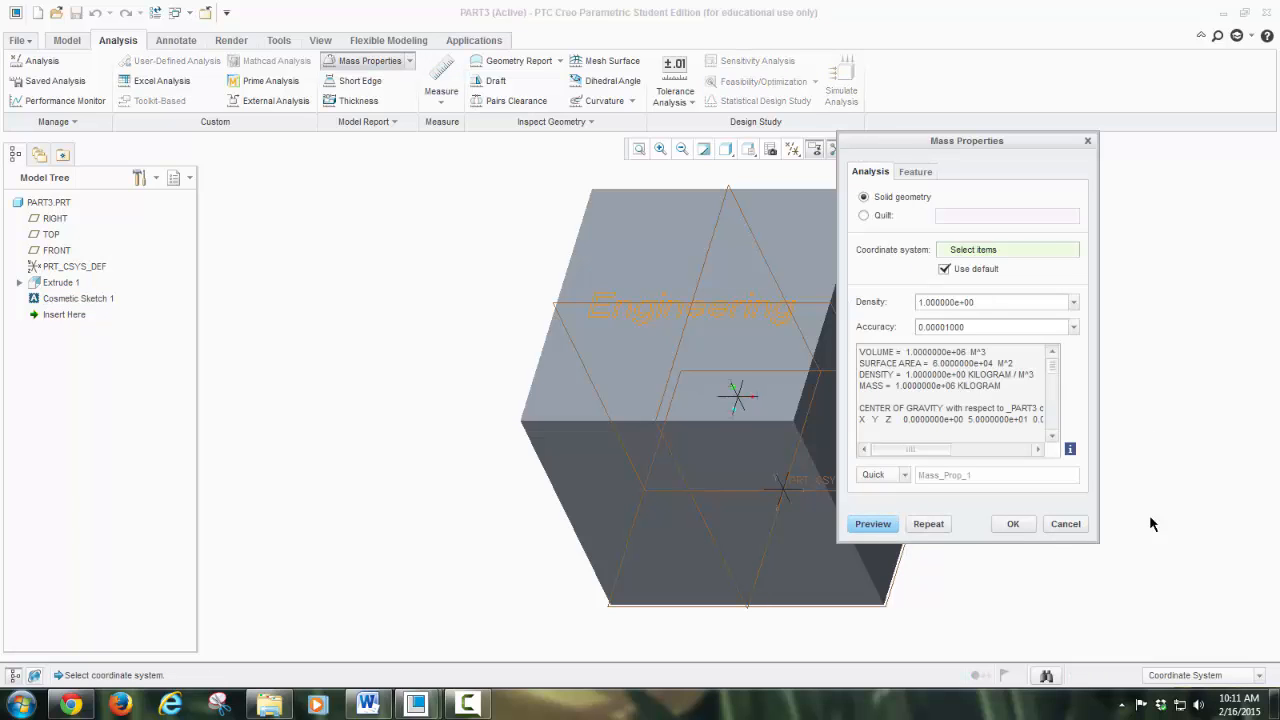
left_click_drag(1095, 537, 1256, 668)
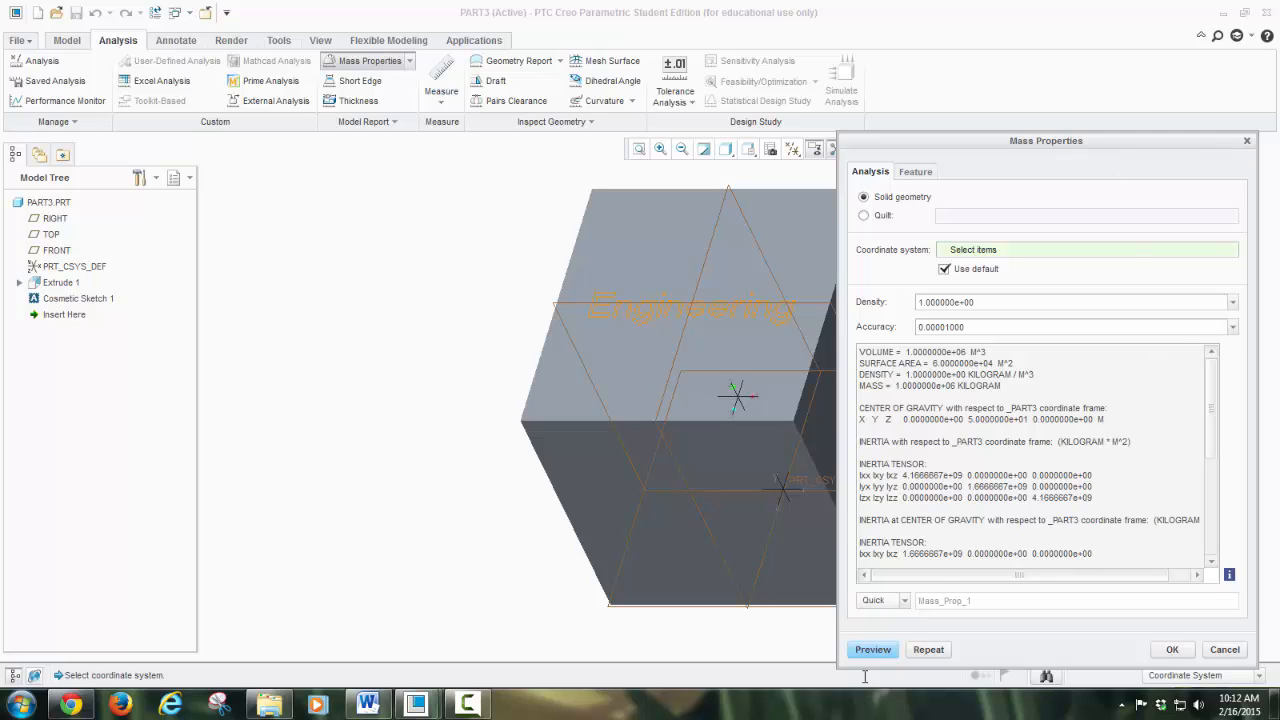
left_click(1190, 652)
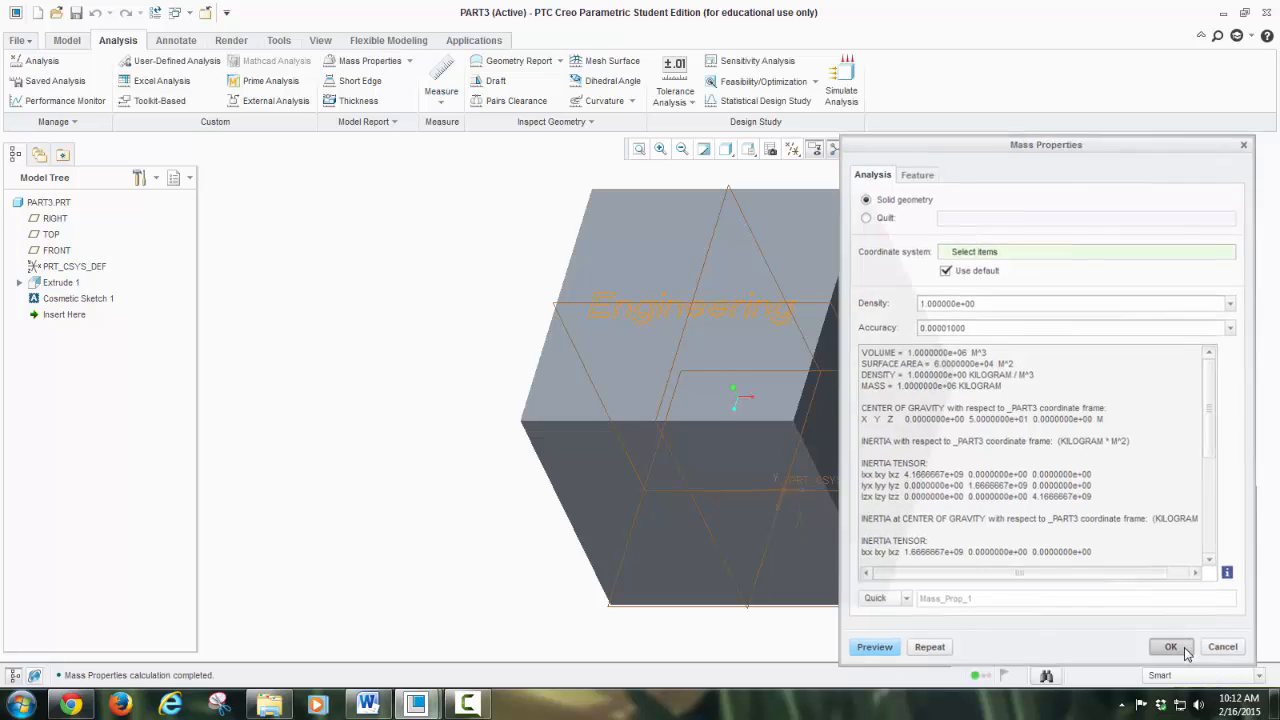
left_click(447, 100)
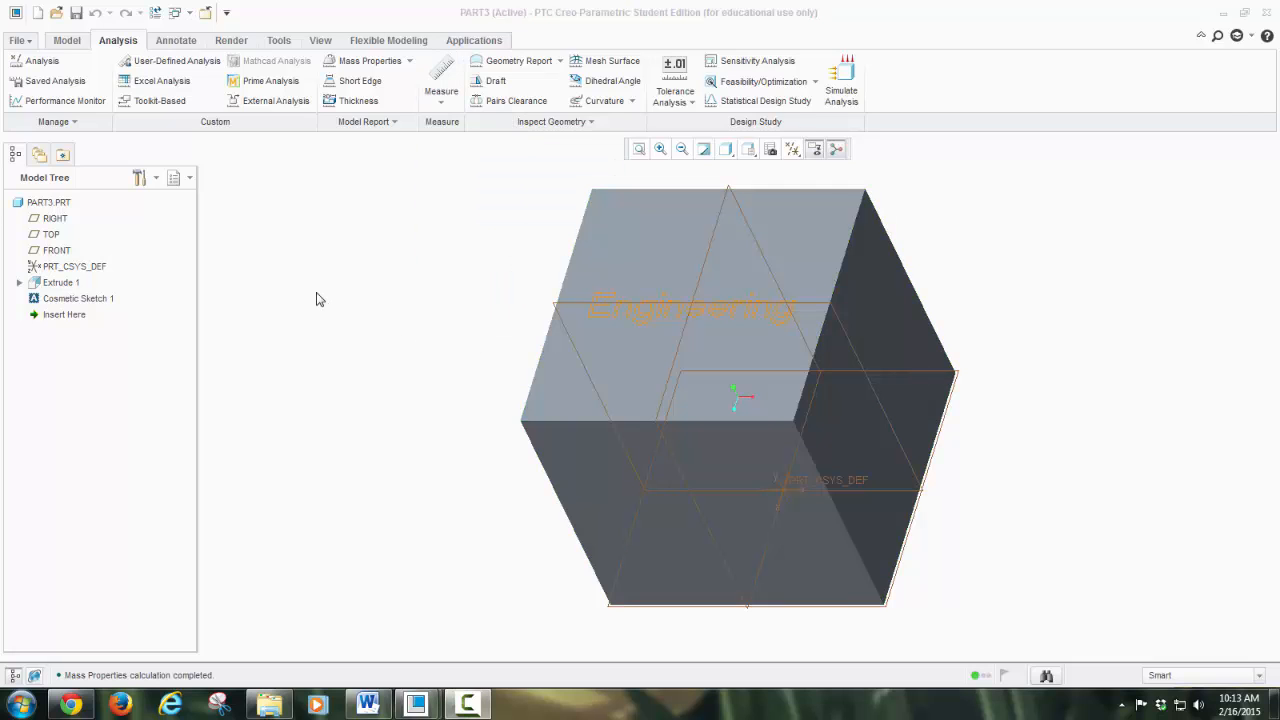
Apply the bright green appearance from My Appearances to the cube's top face.
left_click(318, 40)
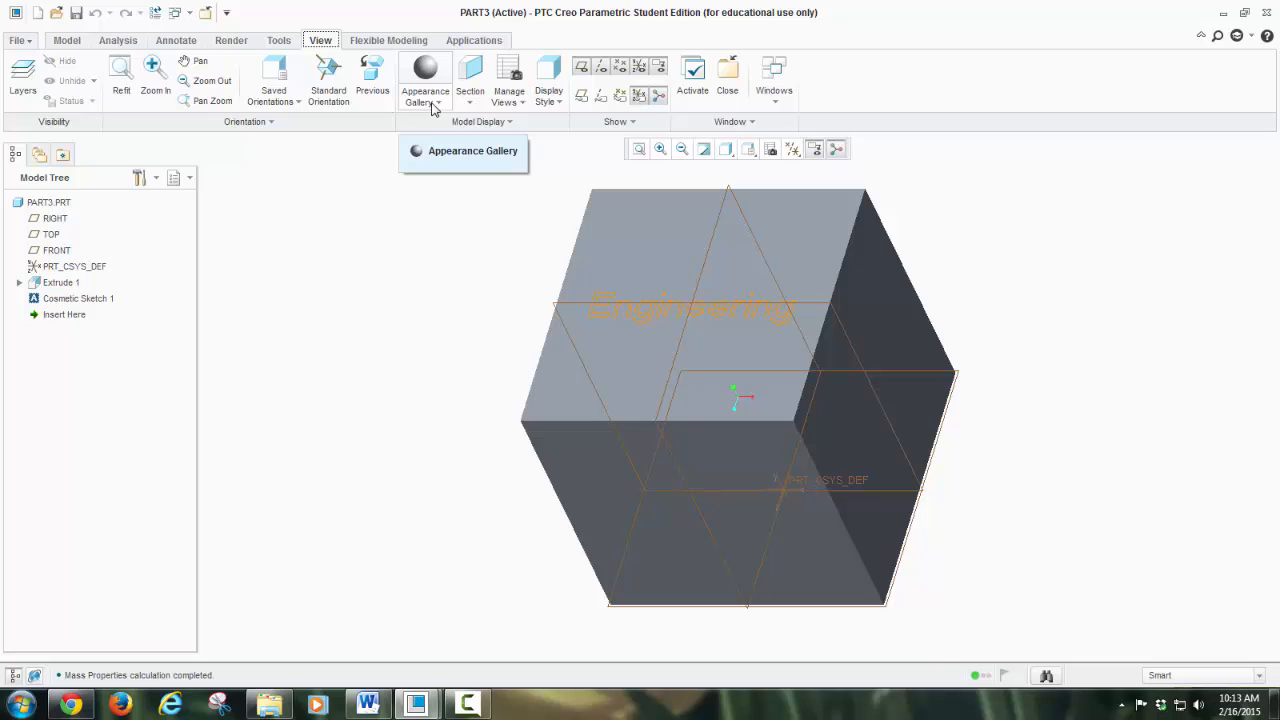
left_click(435, 103)
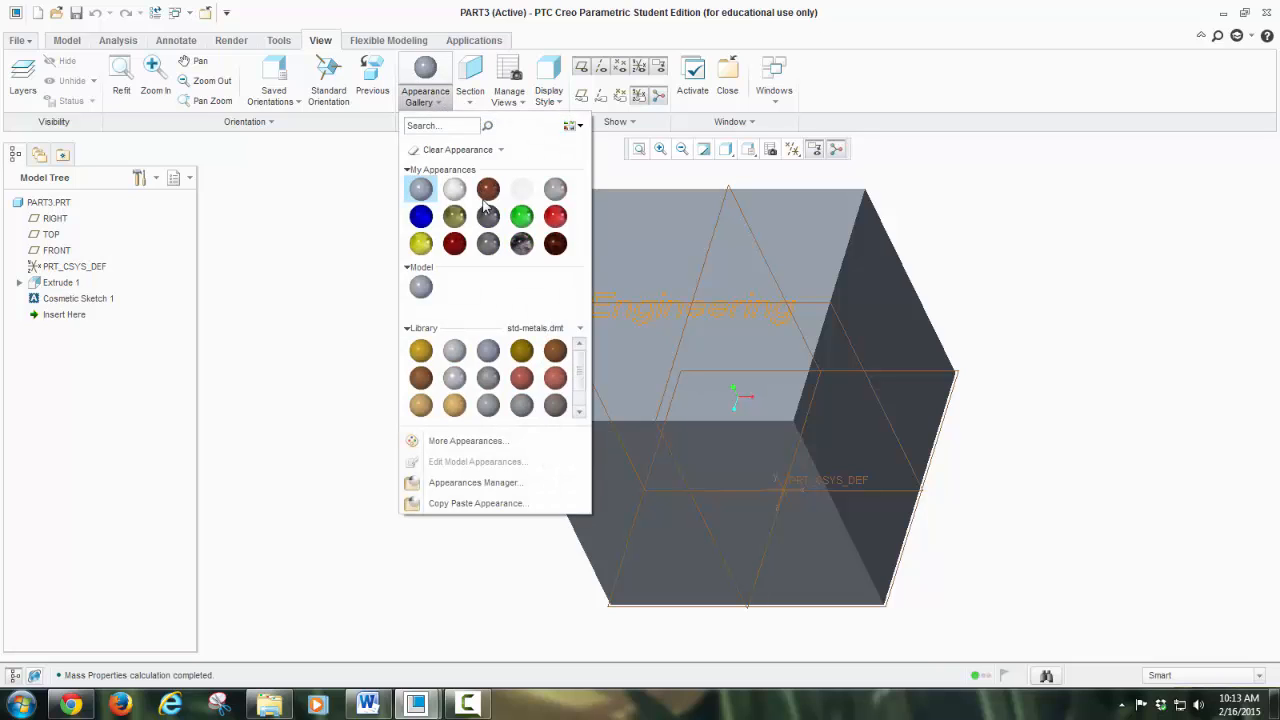
mouse_move(524, 220)
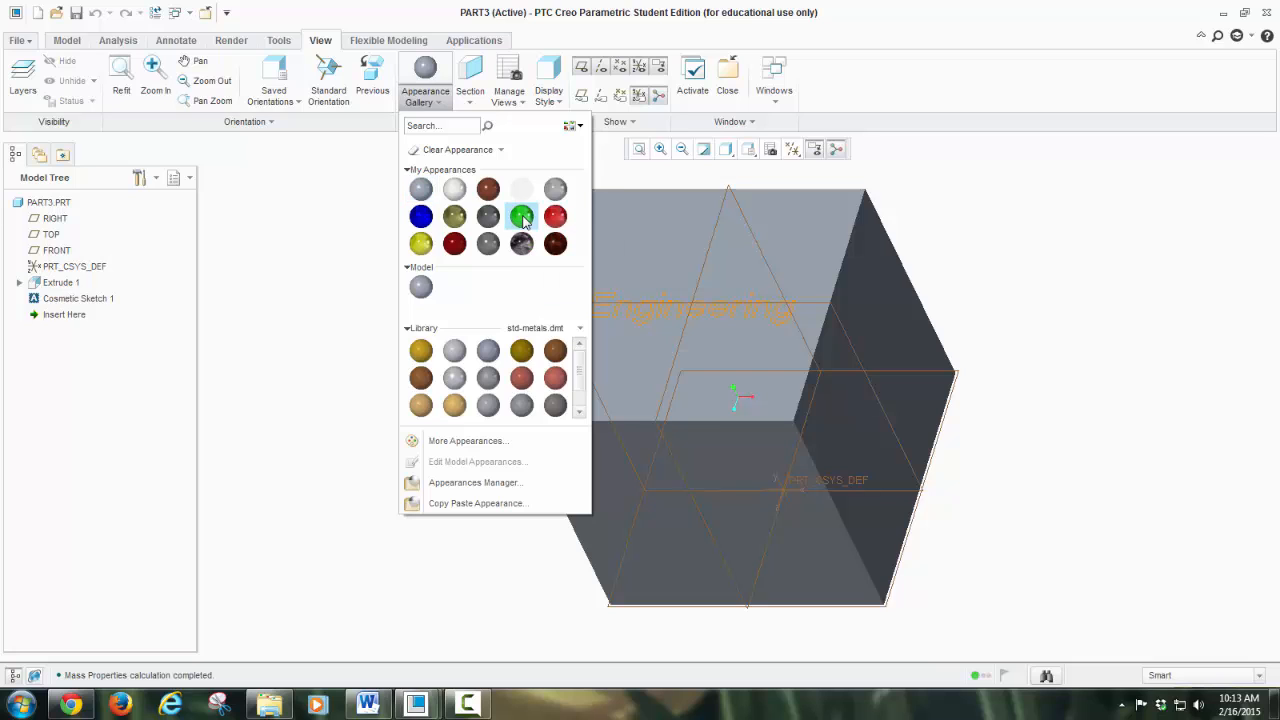
left_click(524, 220)
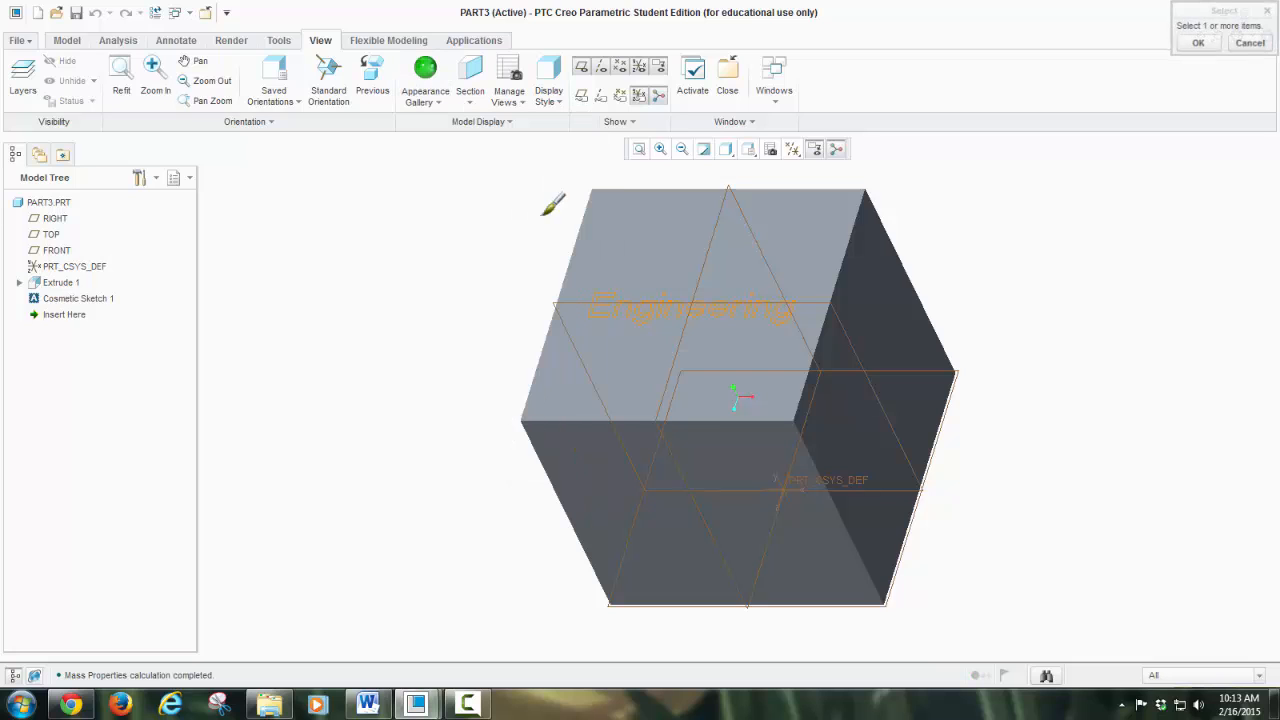
left_click(662, 208)
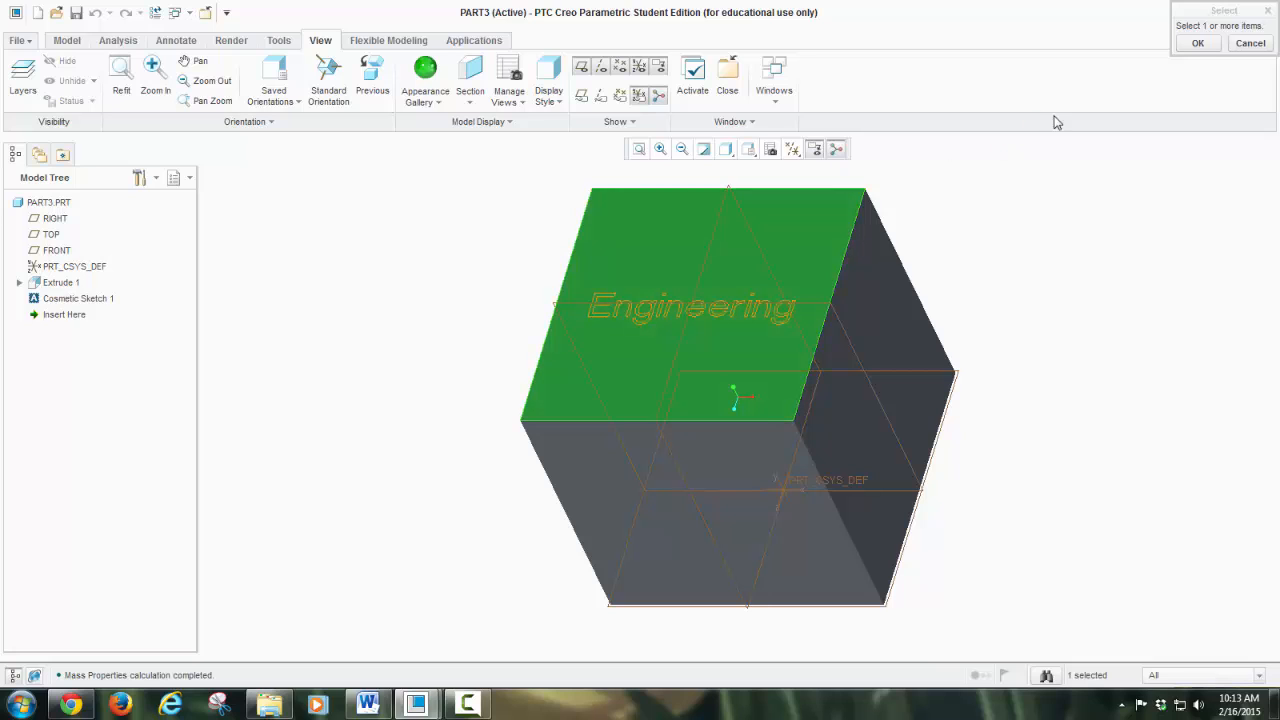
left_click(1196, 45)
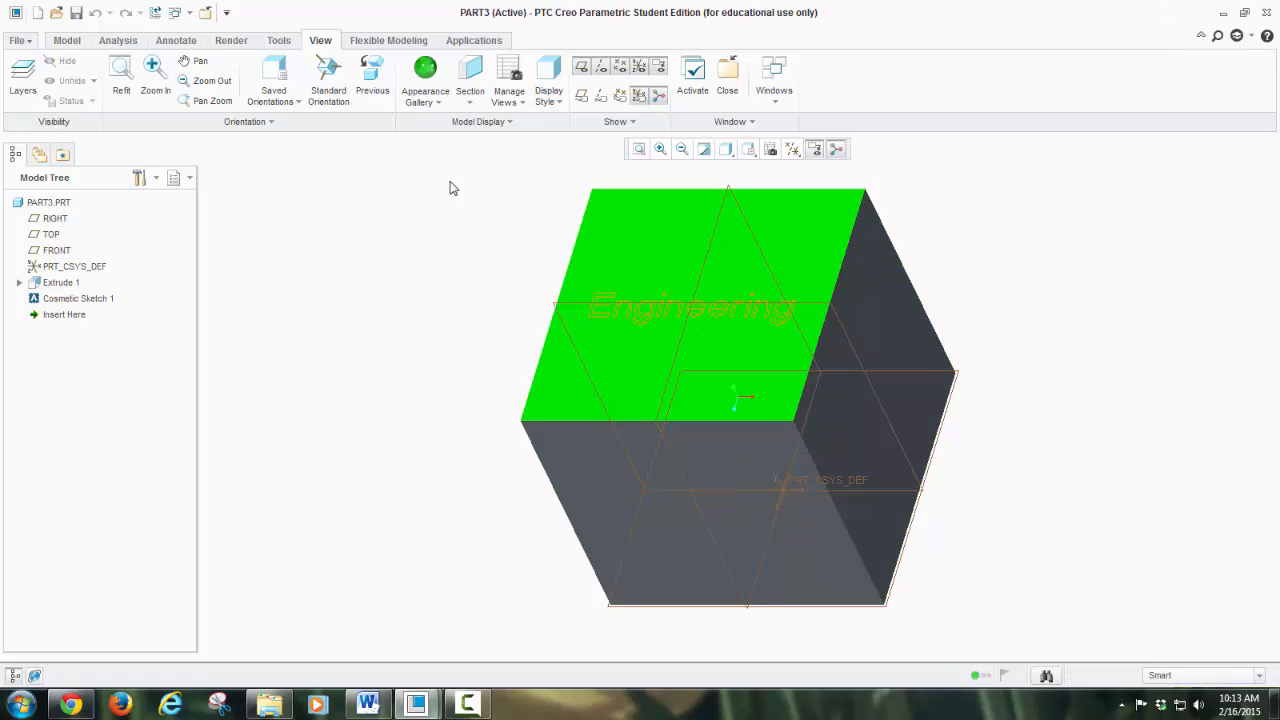
Create a new blue appearance (R 37.5, G 40.8, B 201.5) using the color wheel, and apply it to the cube's front face.
left_click(431, 106)
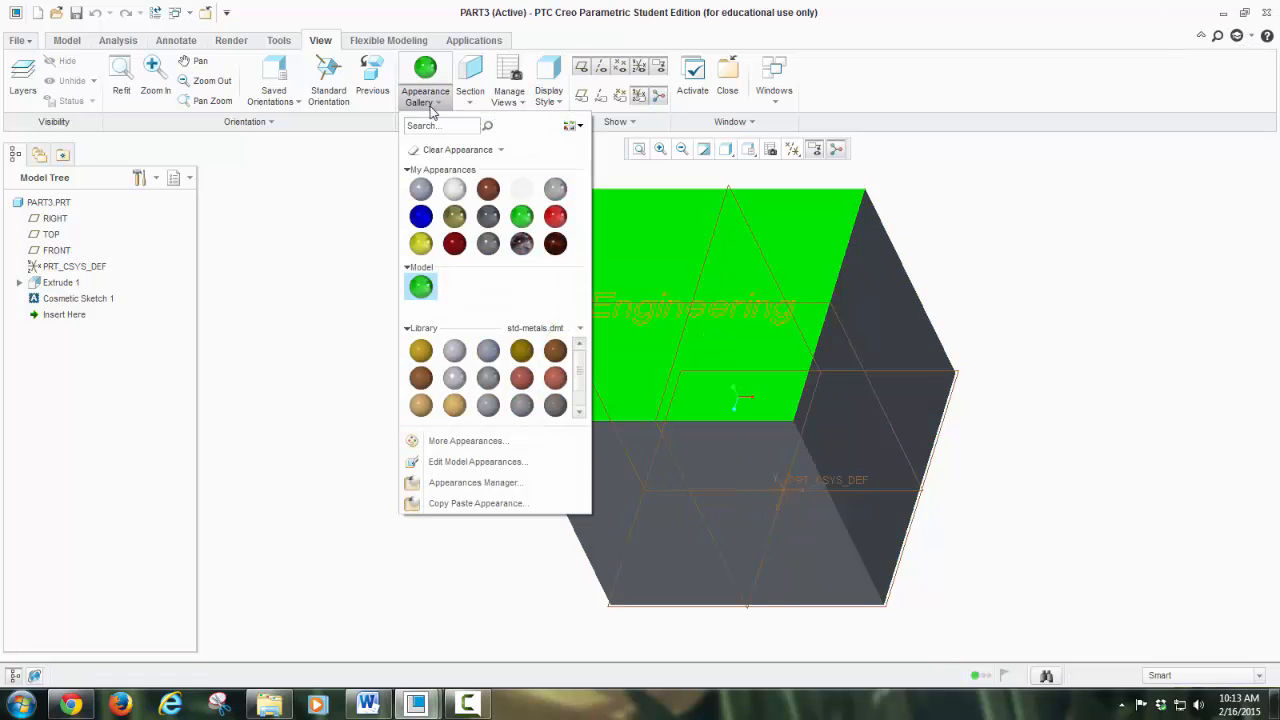
left_click(455, 442)
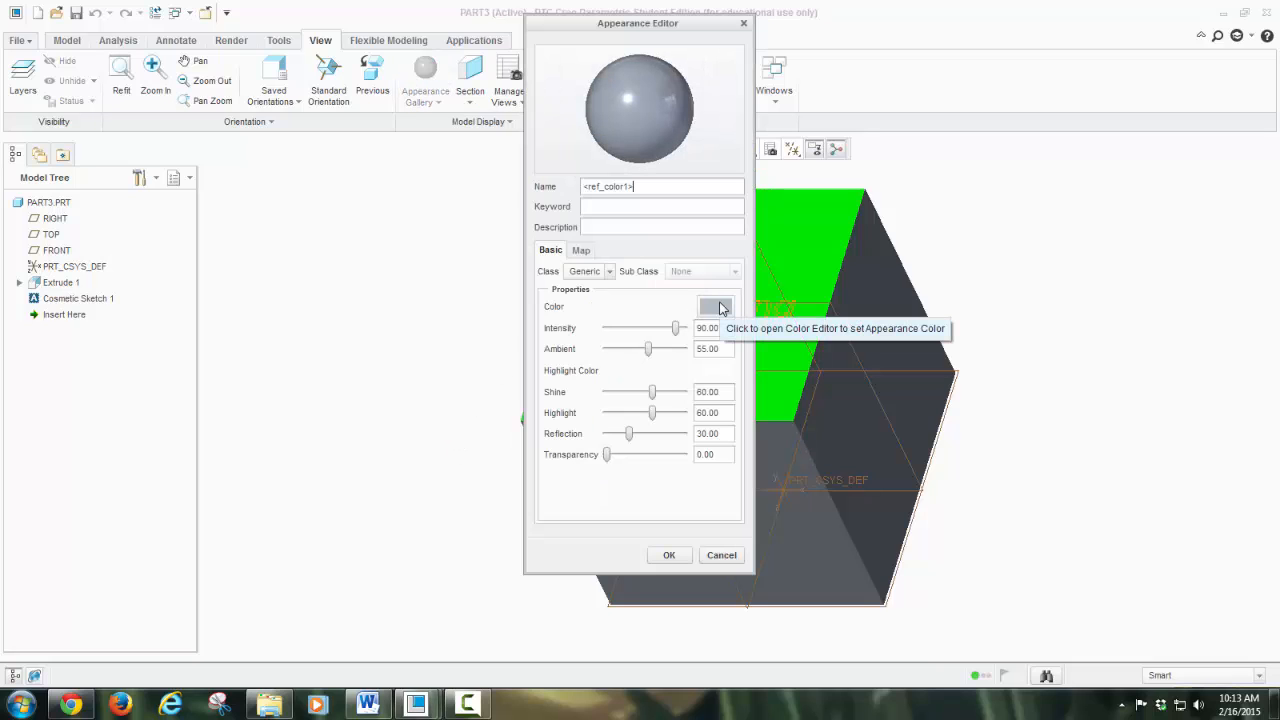
left_click(718, 307)
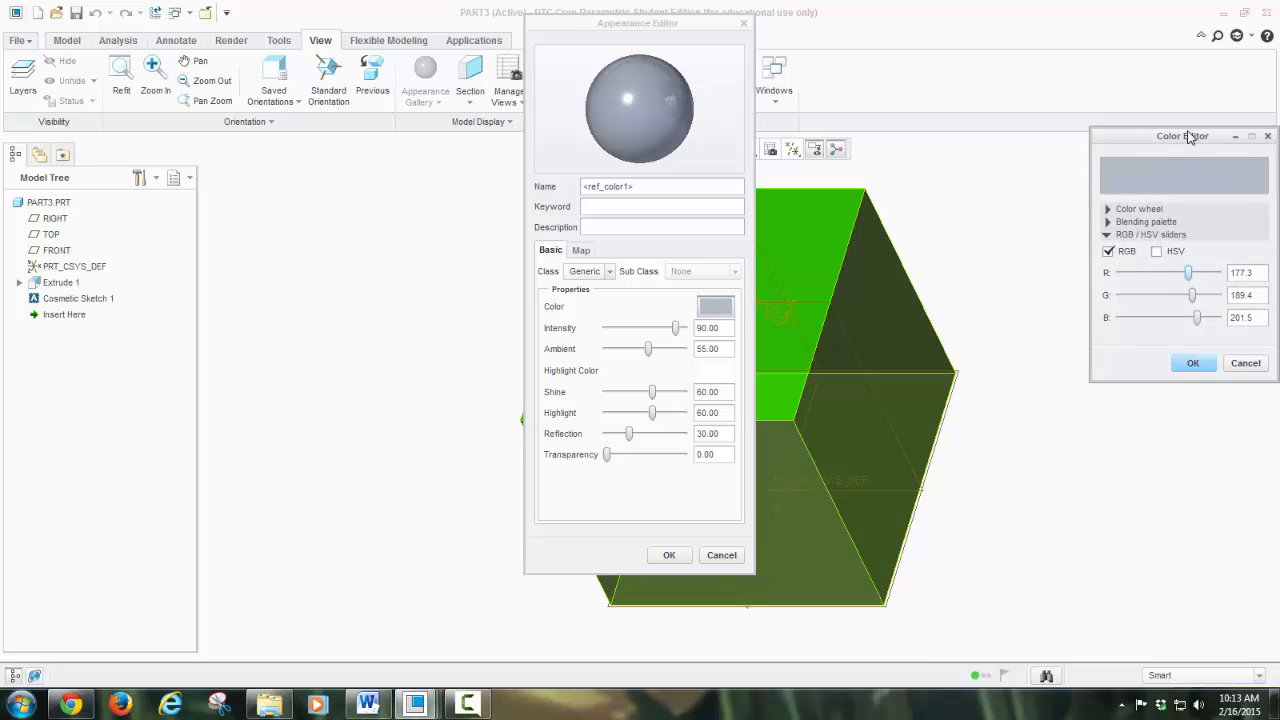
left_click_drag(1189, 137, 930, 219)
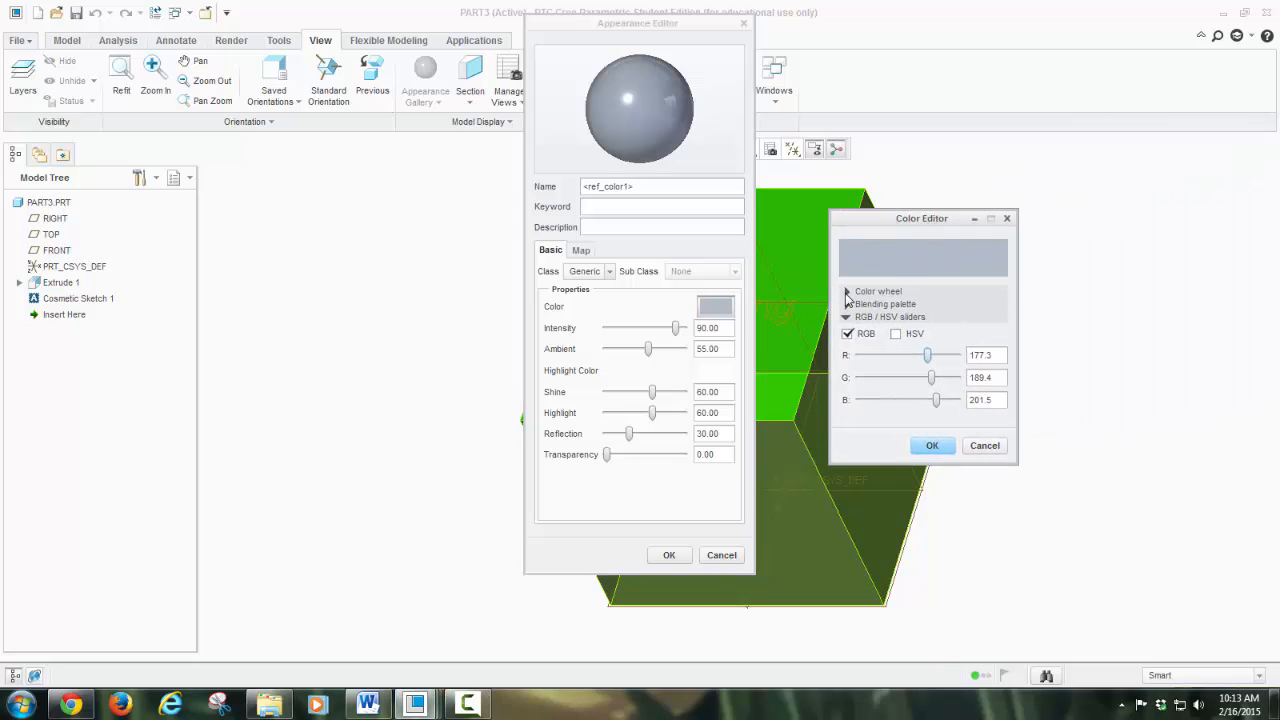
left_click(847, 293)
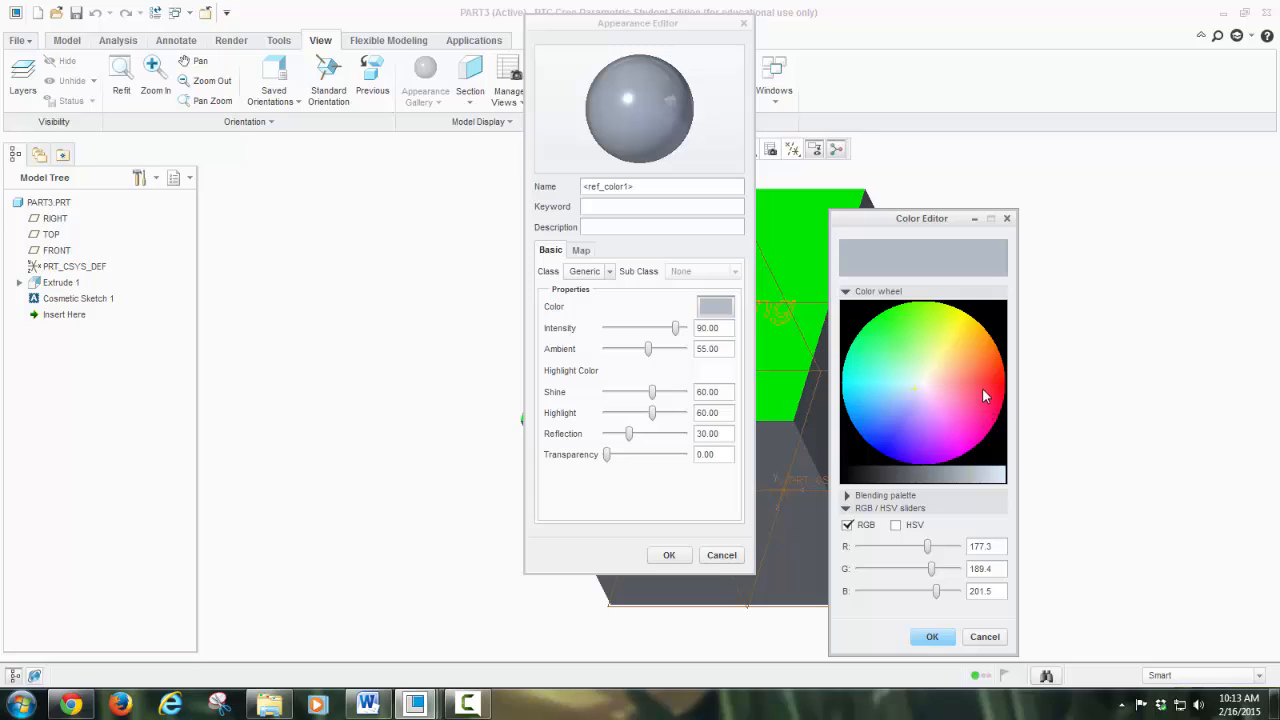
left_click(891, 448)
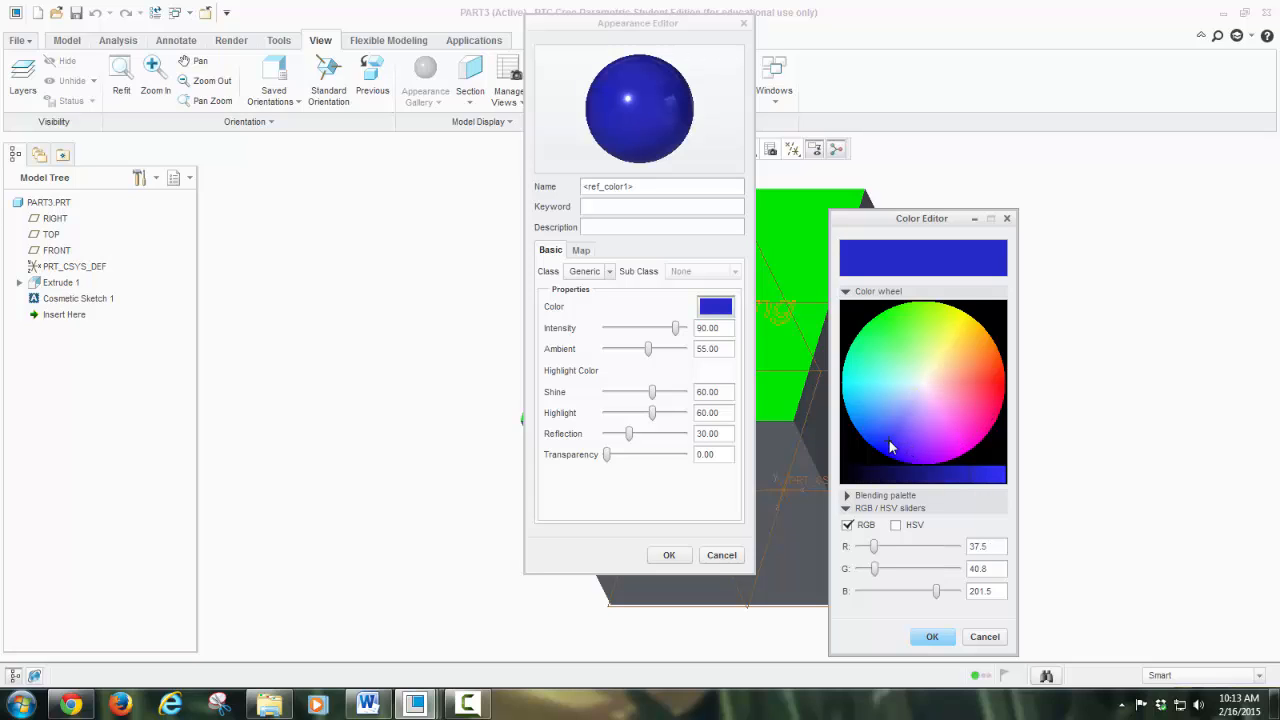
left_click(931, 638)
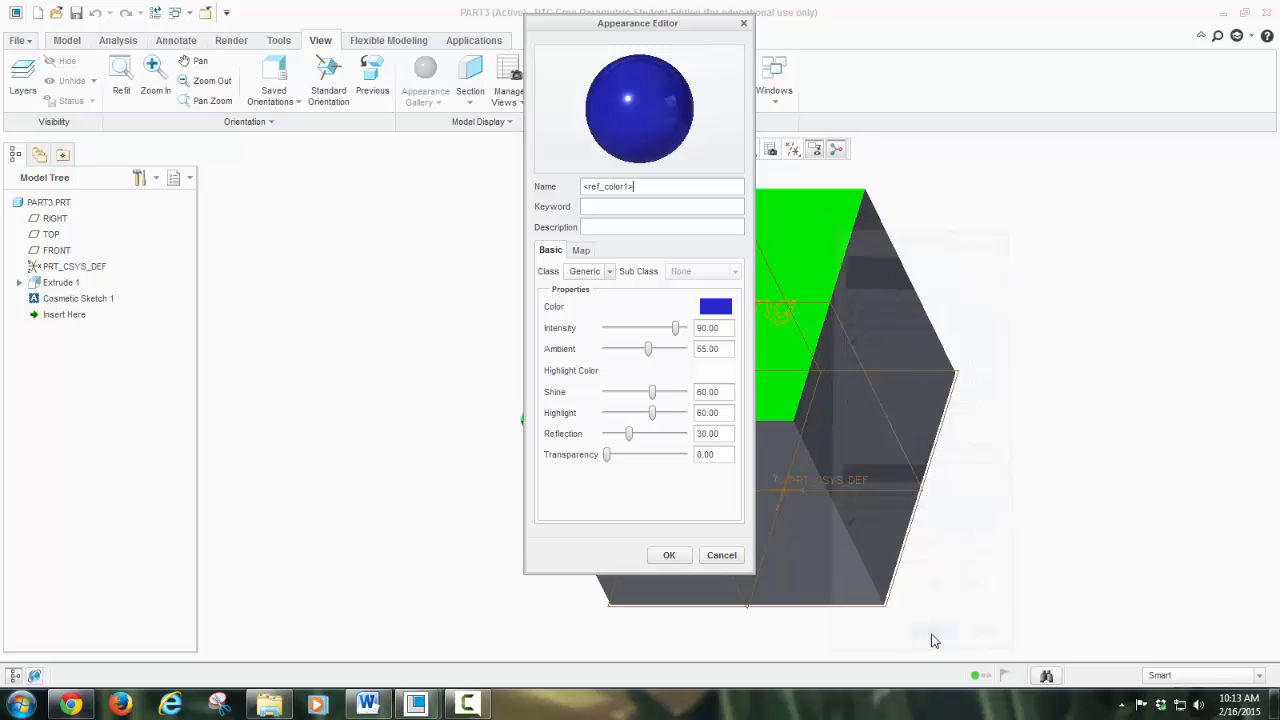
left_click(670, 556)
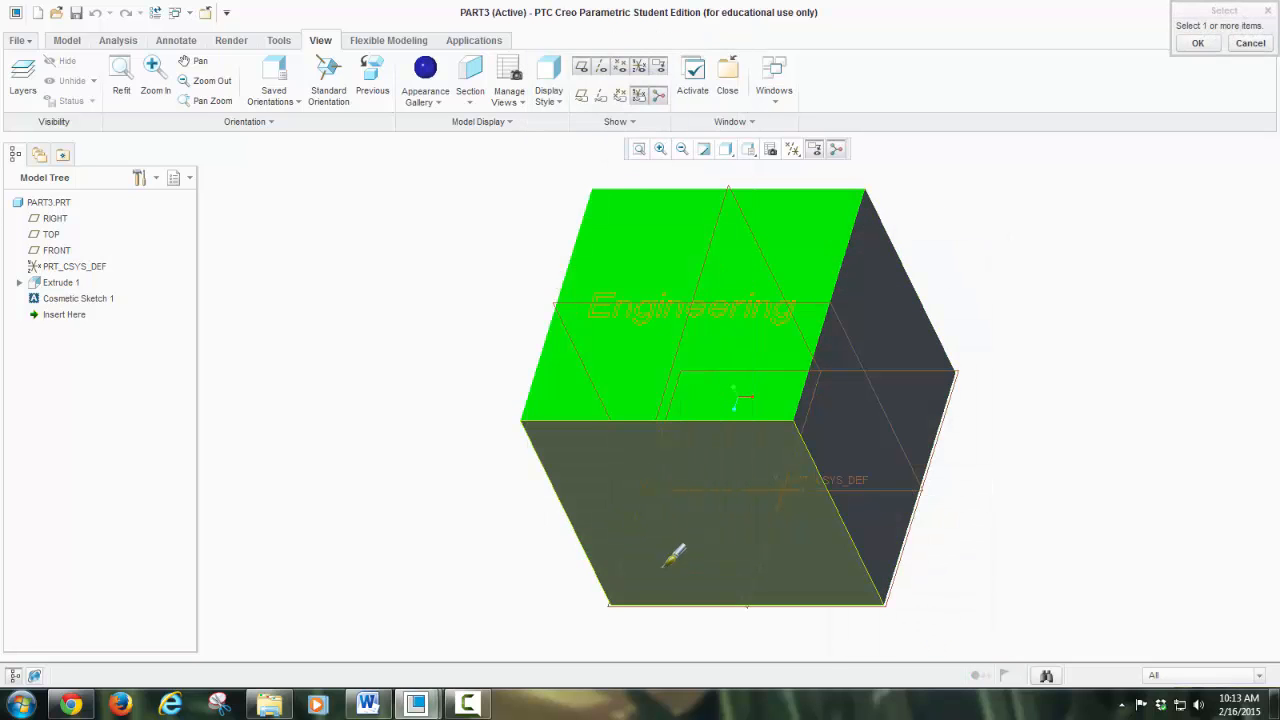
left_click(664, 487)
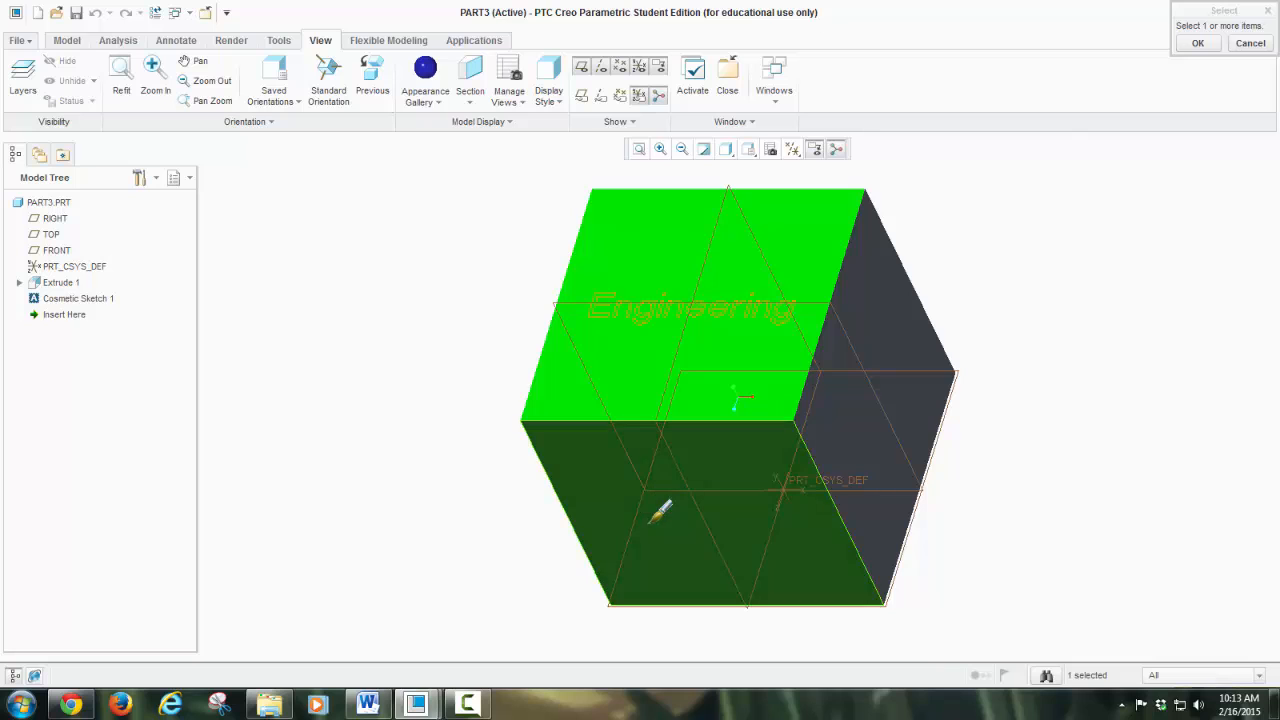
left_click(1198, 43)
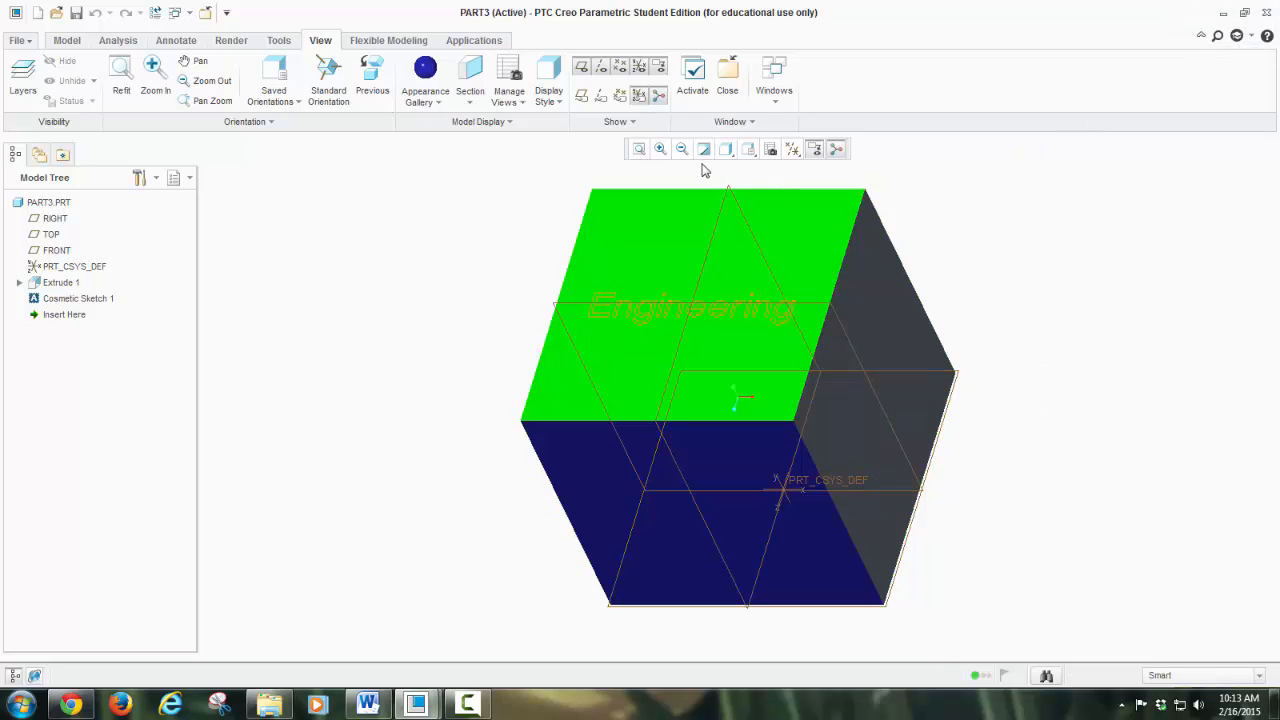
Turn off the display of all datum axes, points, coordinate systems and planes, and save the part.
left_click(793, 155)
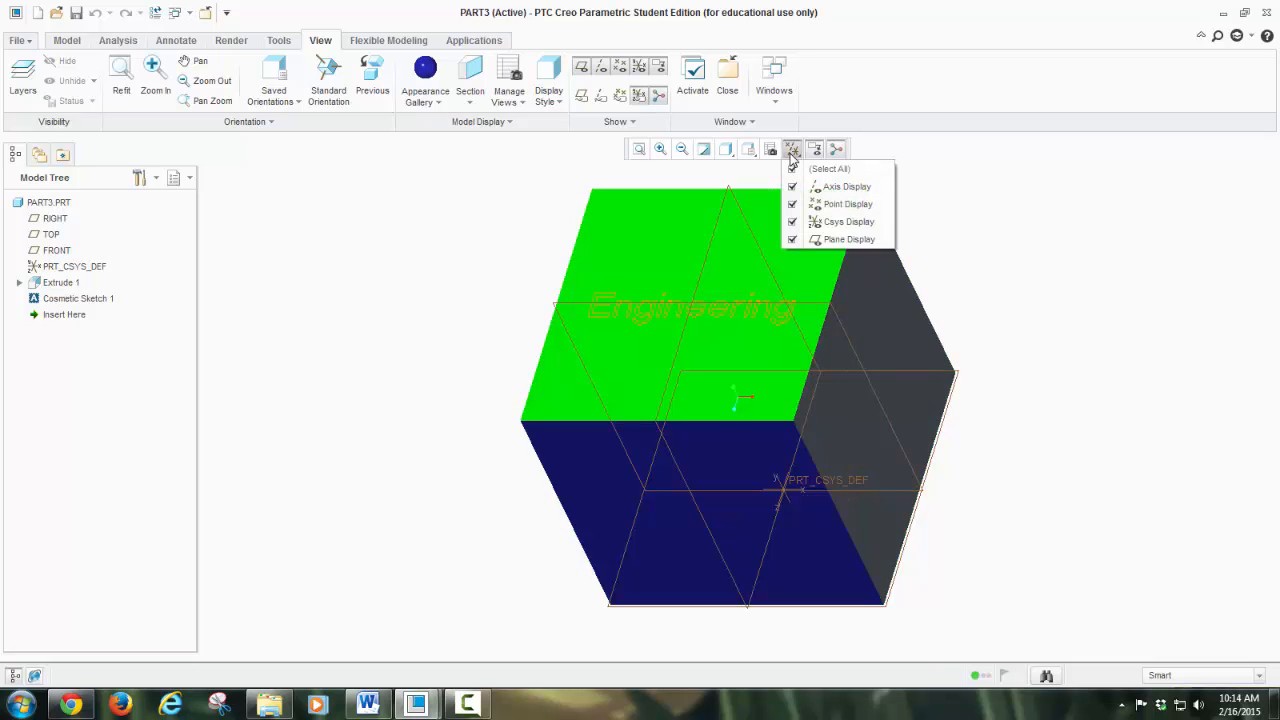
left_click(793, 172)
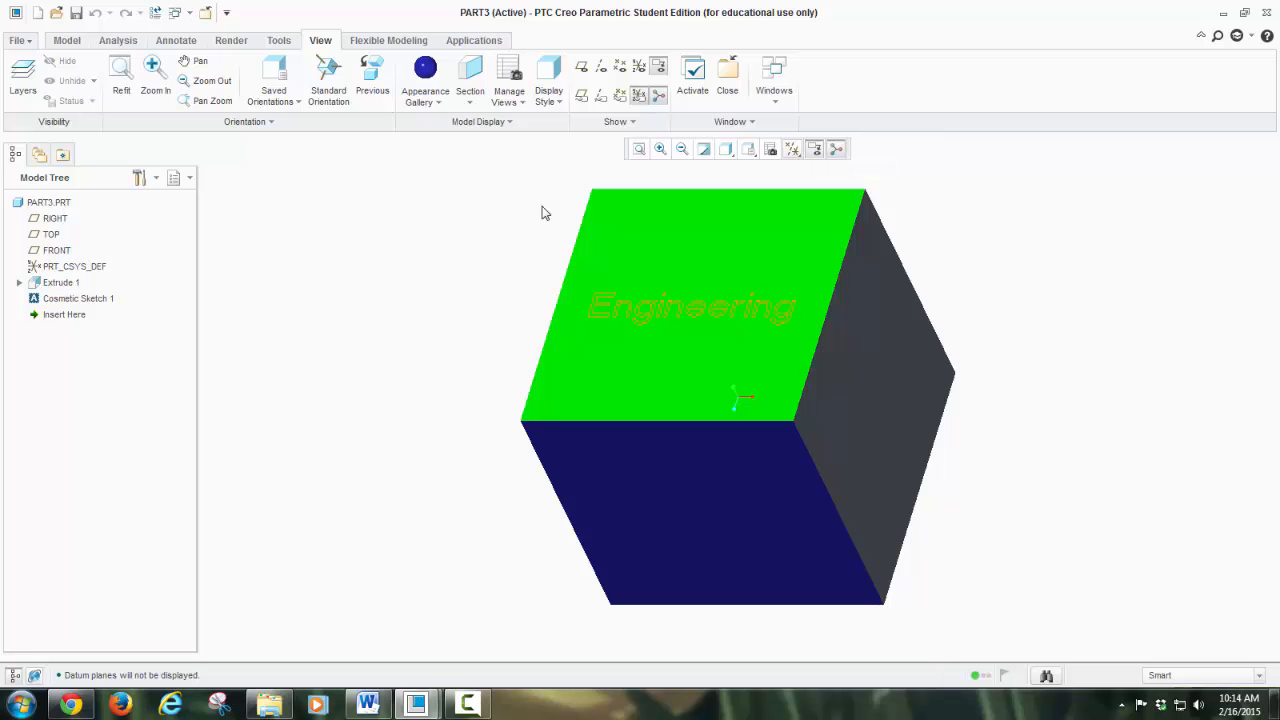
left_click(76, 13)
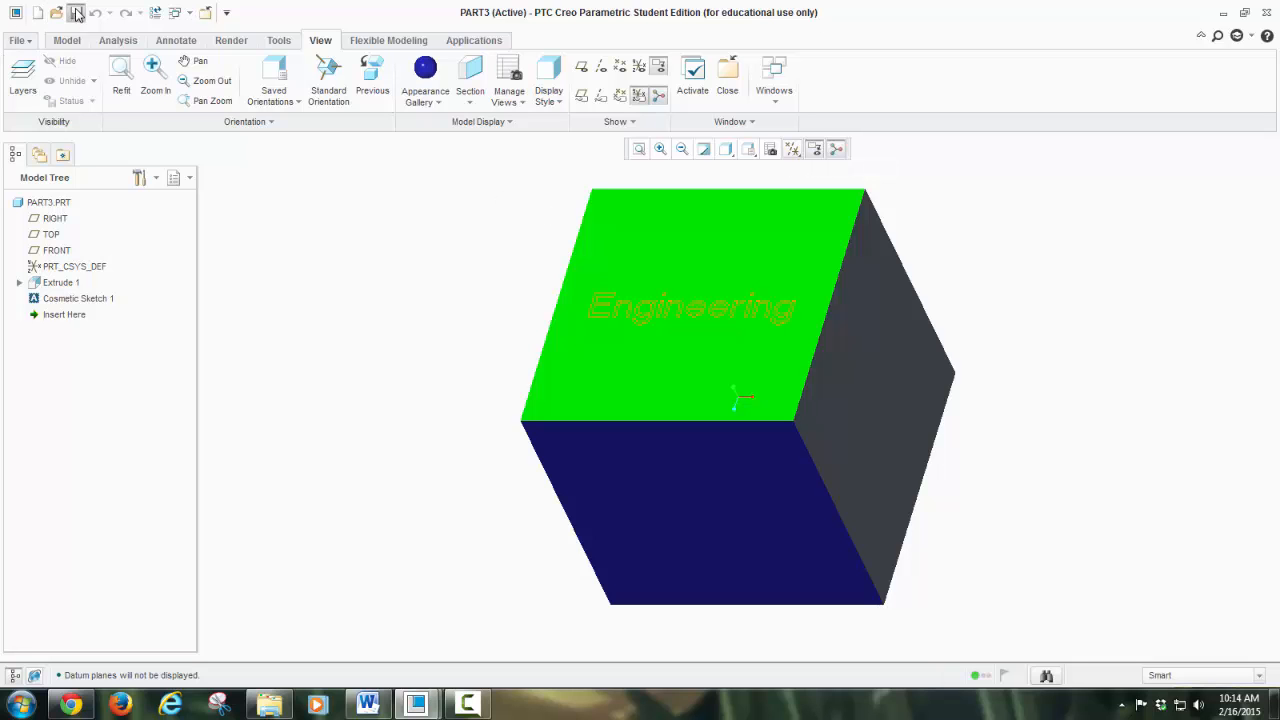